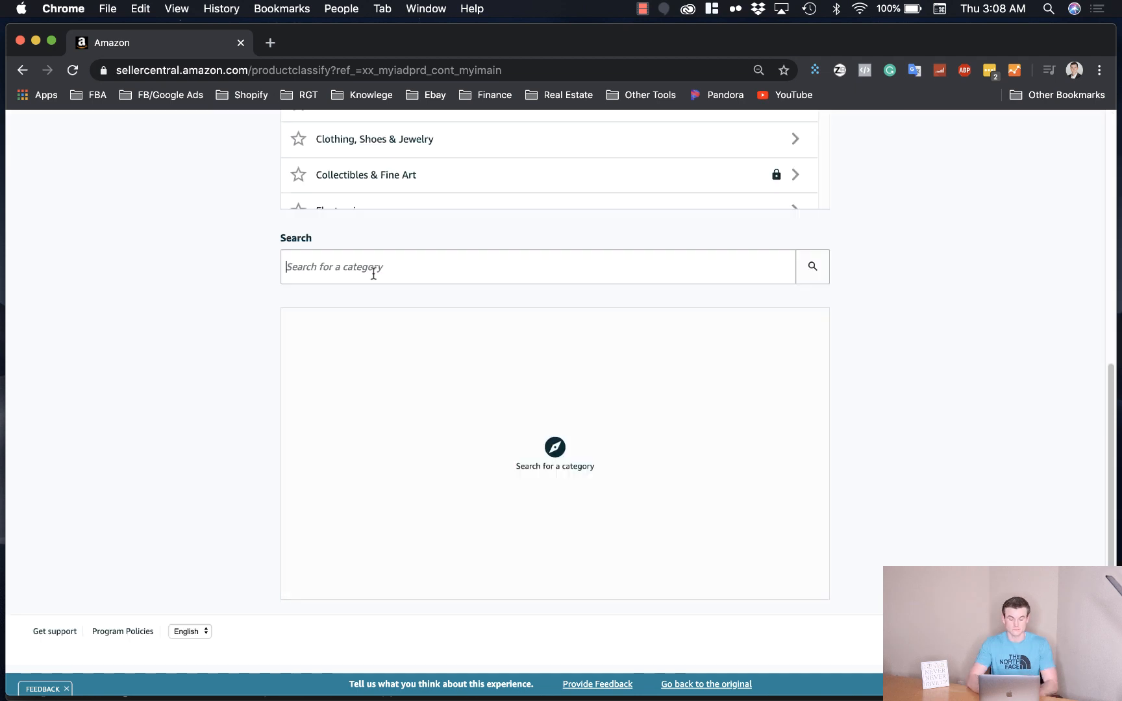
# - Search the product categories for "Lemon press" and select the Manual Juicers category
pyautogui.click(409, 270)
pyautogui.write('Lem')
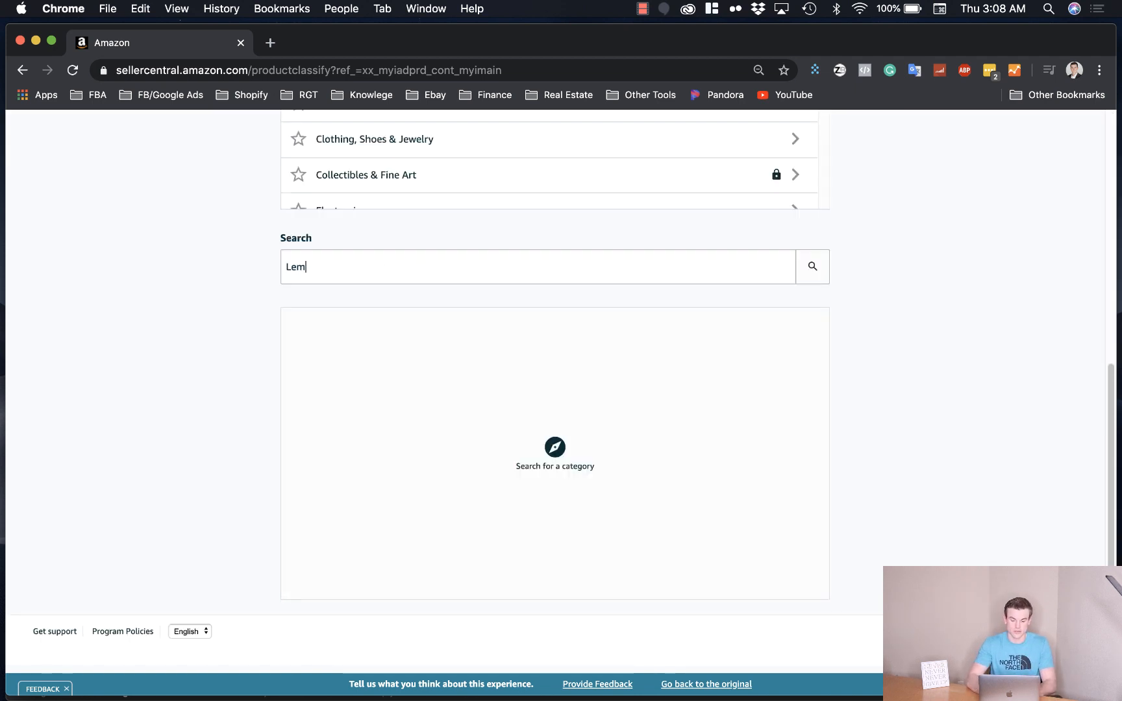
pyautogui.write('on press')
pyautogui.press('Return')
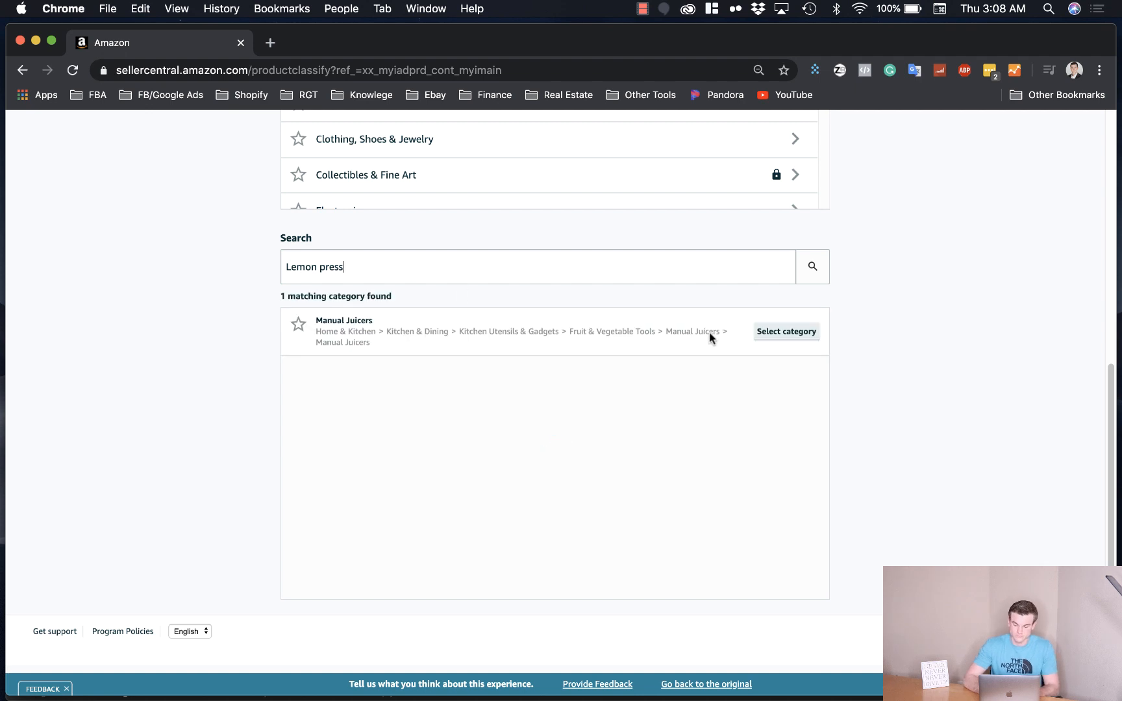
pyautogui.click(772, 333)
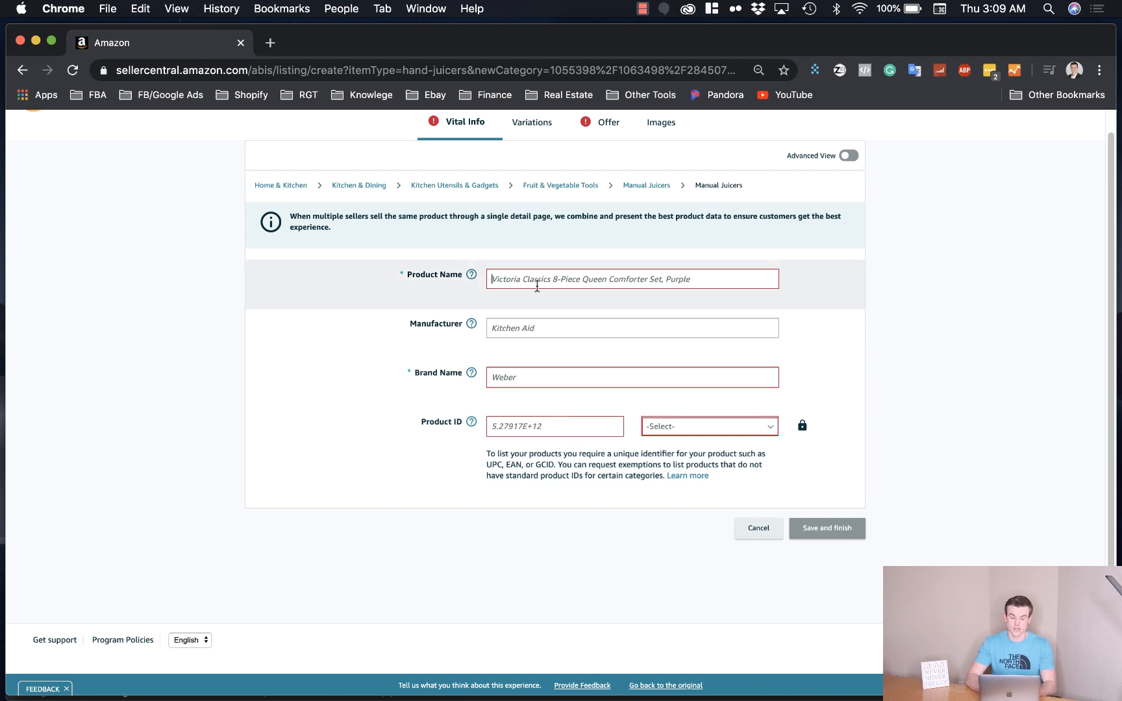
# - Enter "Lemon PressmasterX II" as the product name in the listing's vital info
pyautogui.click(533, 282)
pyautogui.write('Lemon Press')
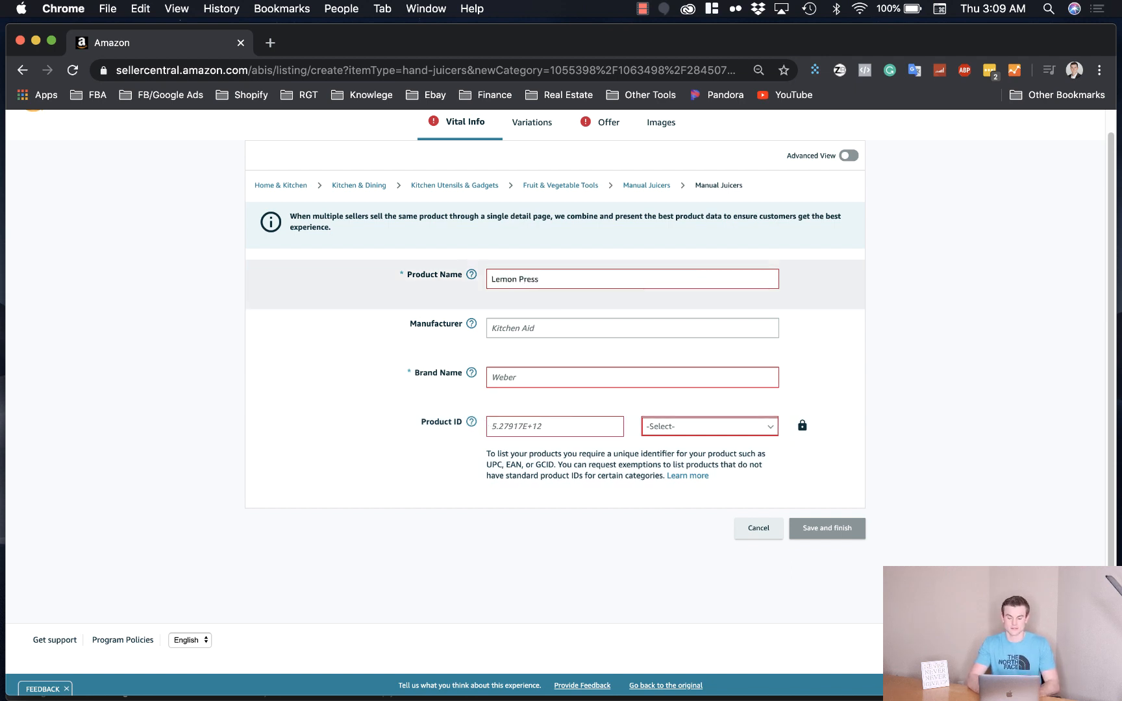
pyautogui.write('master X II')
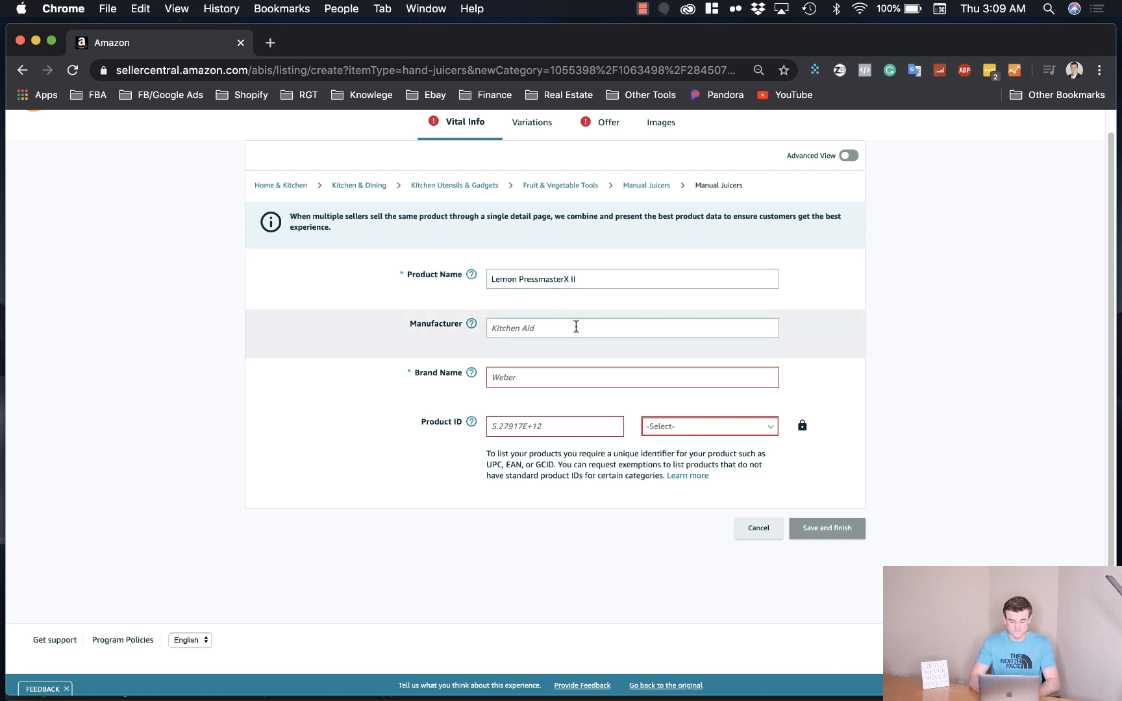
# - Fill in "Pressmasterz" as the manufacturer and copy the same text into the brand name
pyautogui.write('Pre')
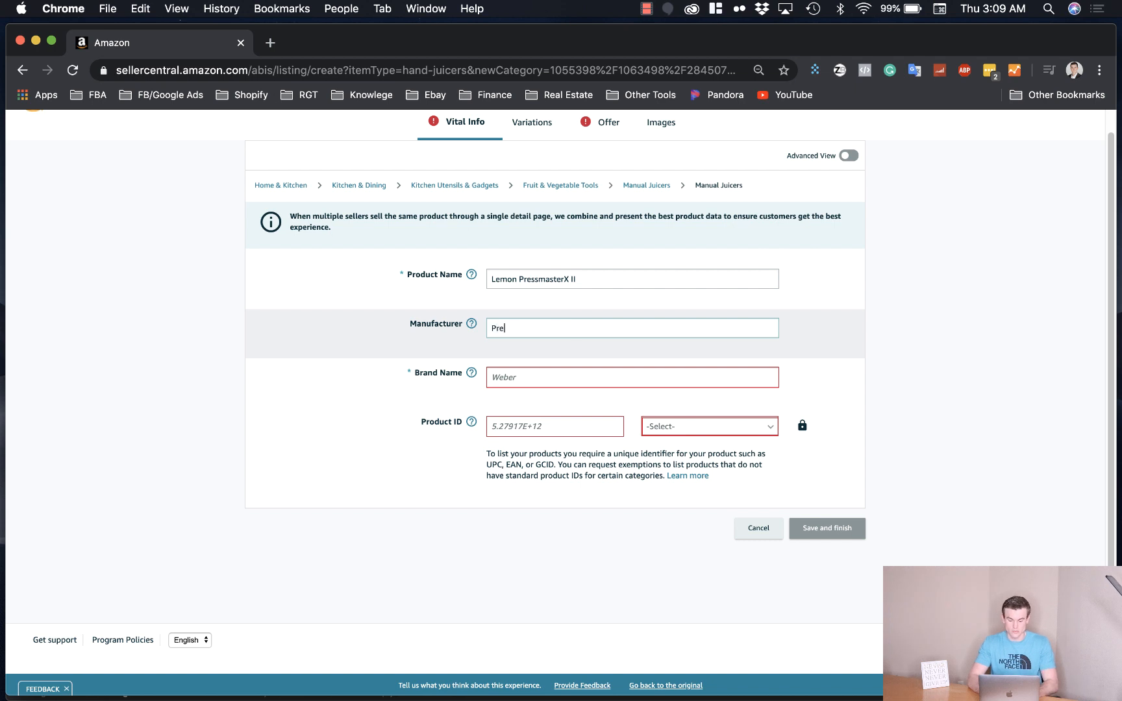
pyautogui.write('ssmasters')
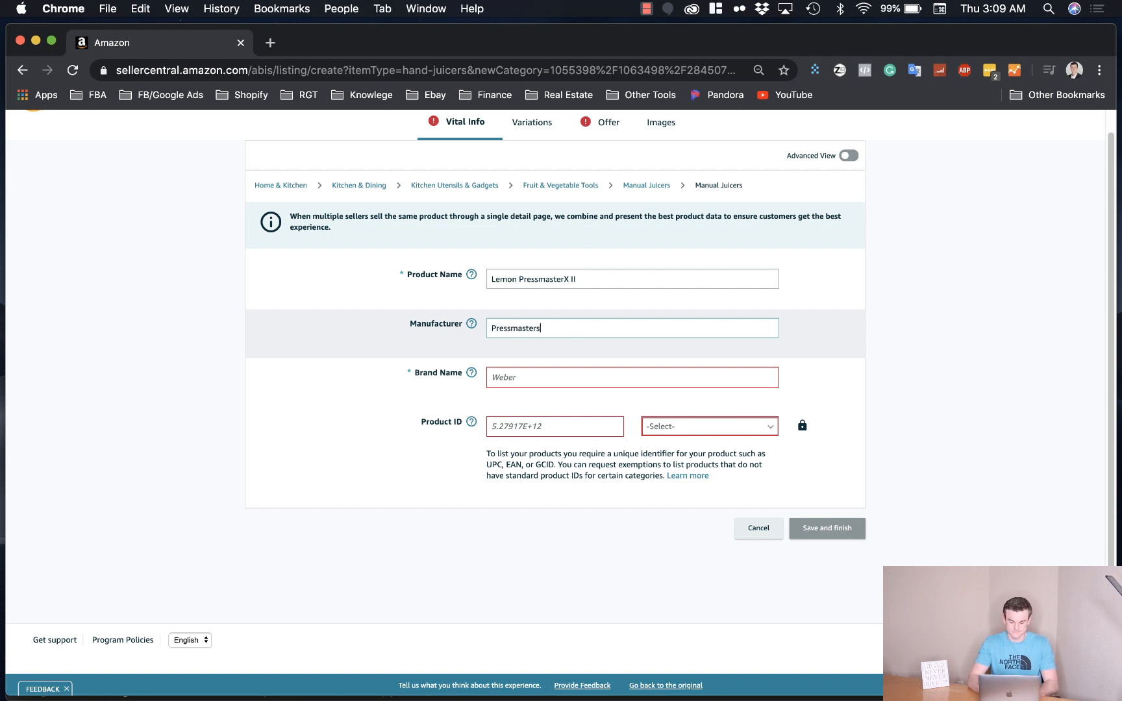
pyautogui.moveTo(543, 328); pyautogui.dragTo(487, 328)
pyautogui.press('super+c')
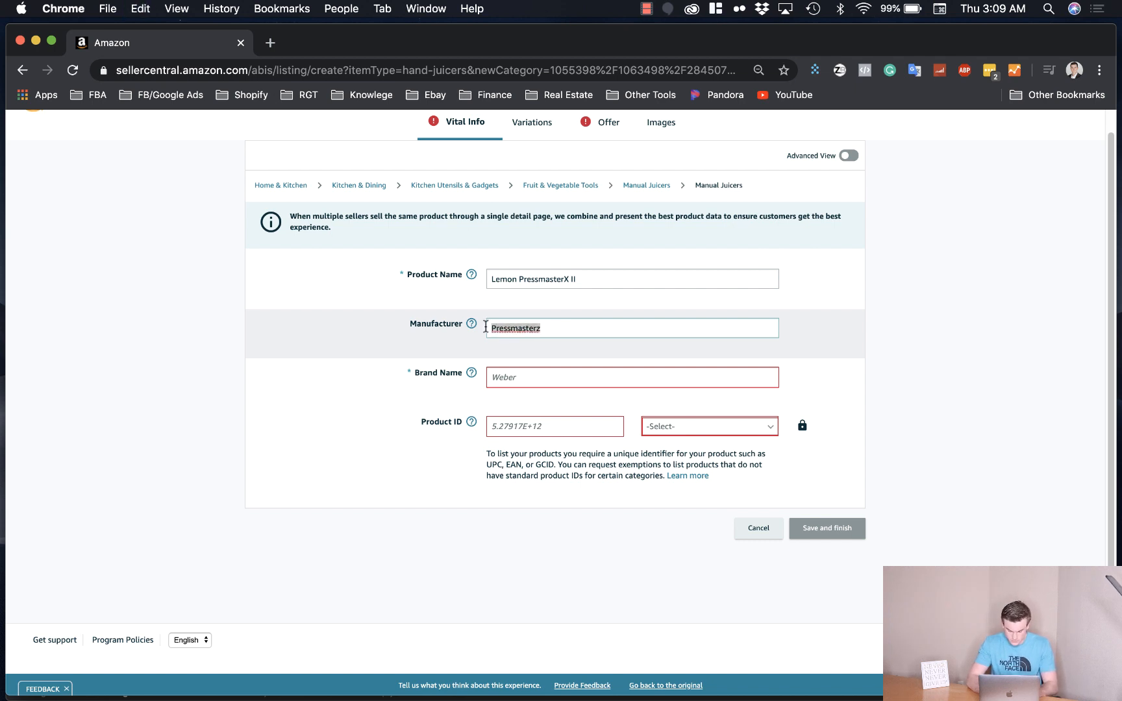
pyautogui.click(515, 369)
pyautogui.press('super+v')
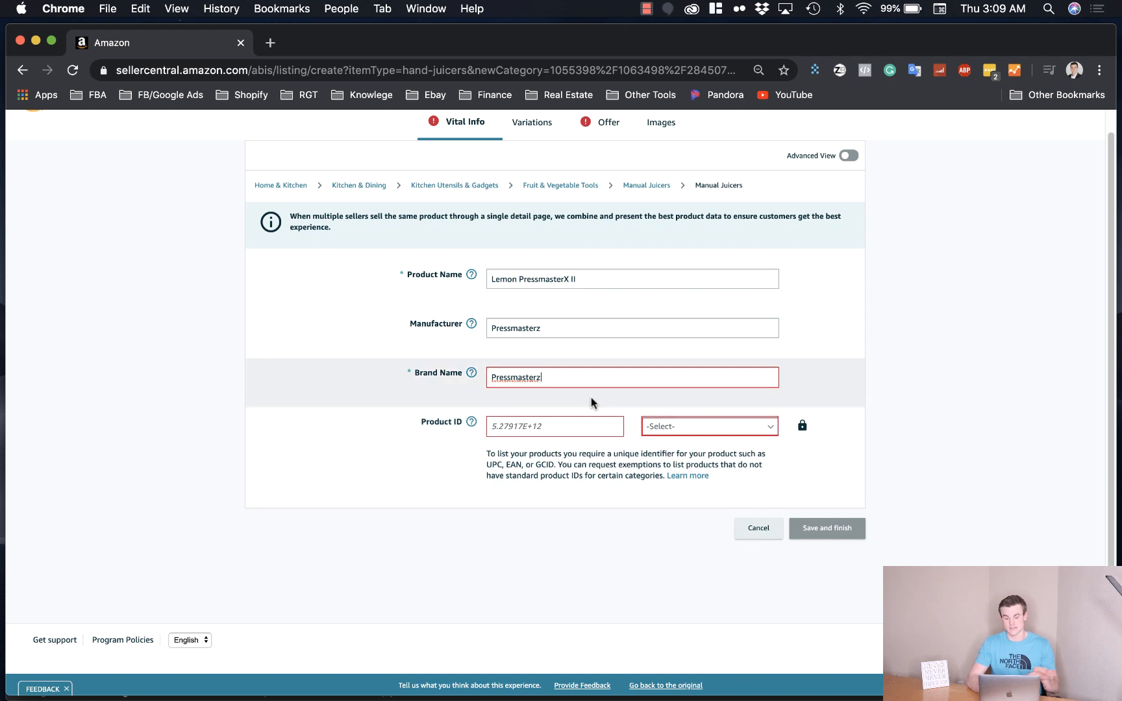
# - Go to the listing's variations and set the variations theme to ColorName
pyautogui.click(529, 122)
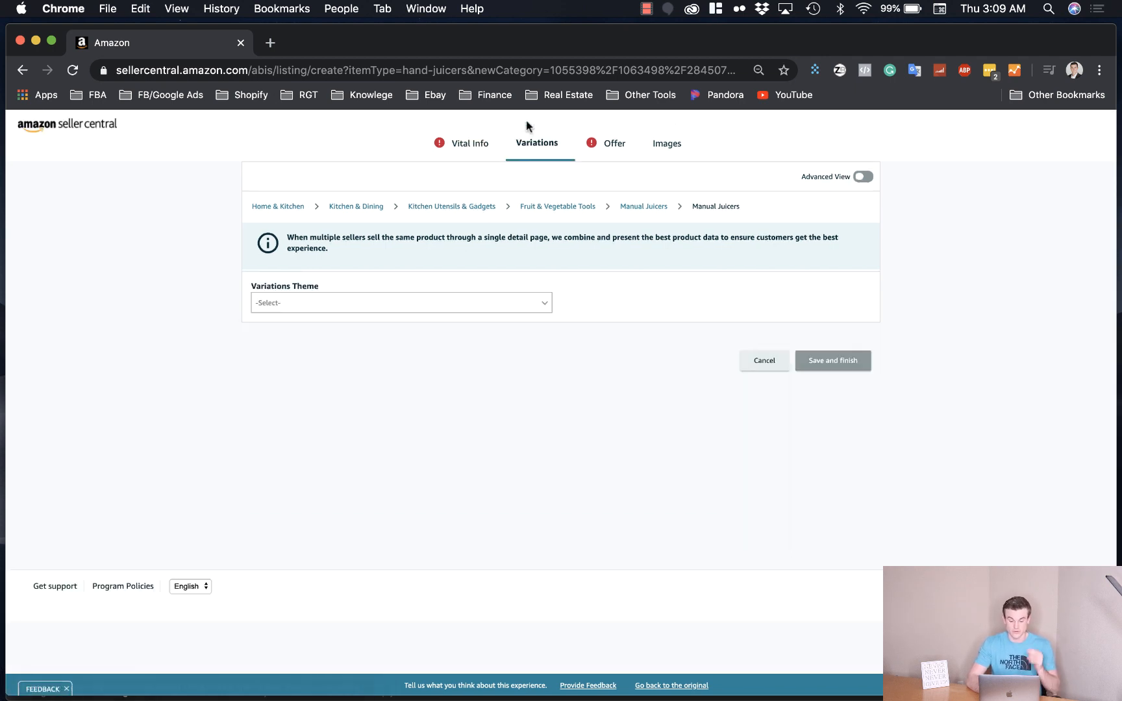
pyautogui.click(425, 300)
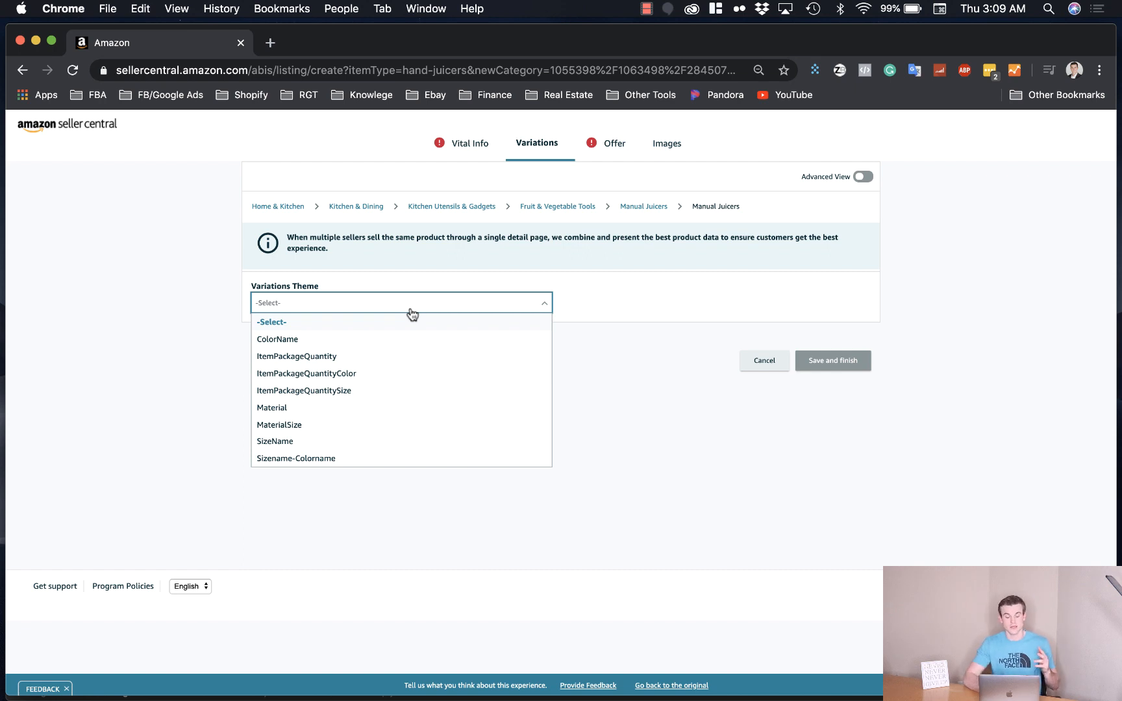
pyautogui.click(369, 339)
# - List Red, green and yellow as the color terms and add them as variations
pyautogui.click(331, 413)
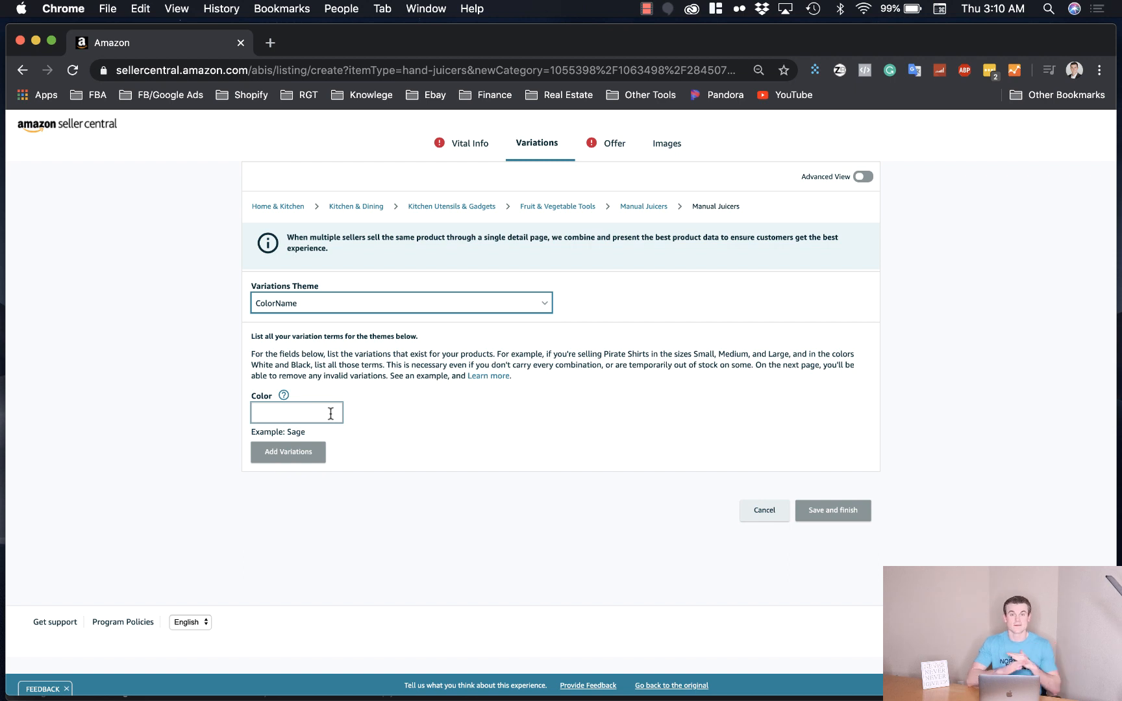
pyautogui.click(318, 416)
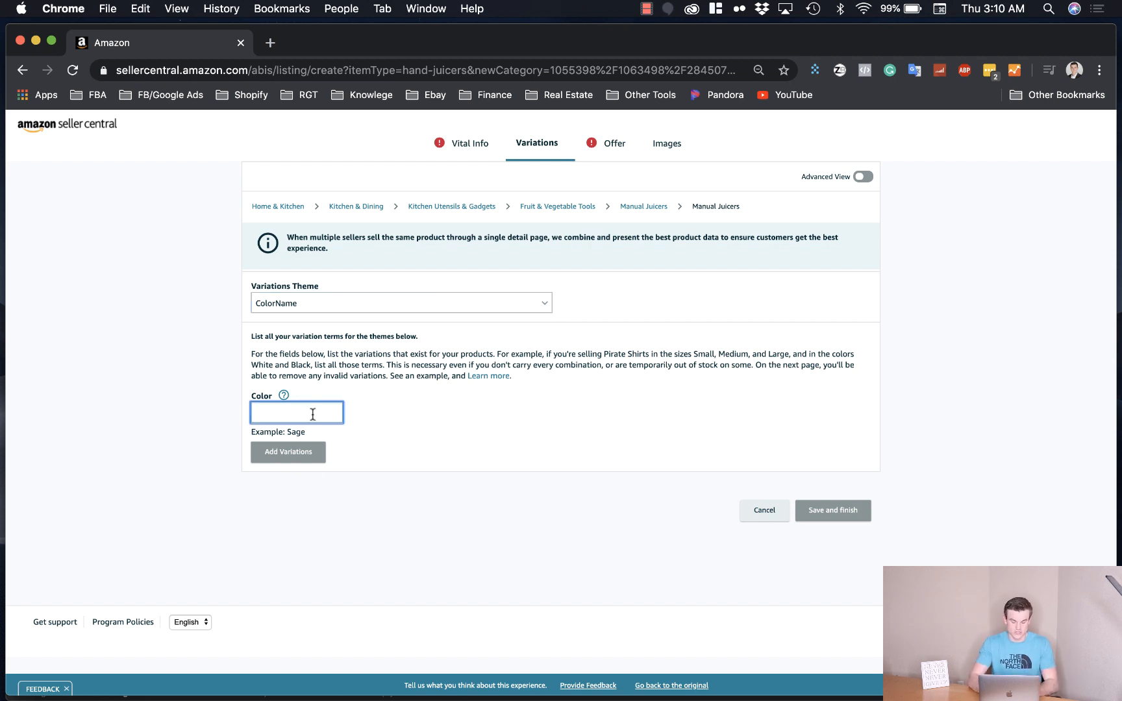
pyautogui.write('Red')
pyautogui.press('Tab')
pyautogui.write('green')
pyautogui.press('Tab')
pyautogui.write('yelo')
pyautogui.press('BackSpace')
pyautogui.write('low')
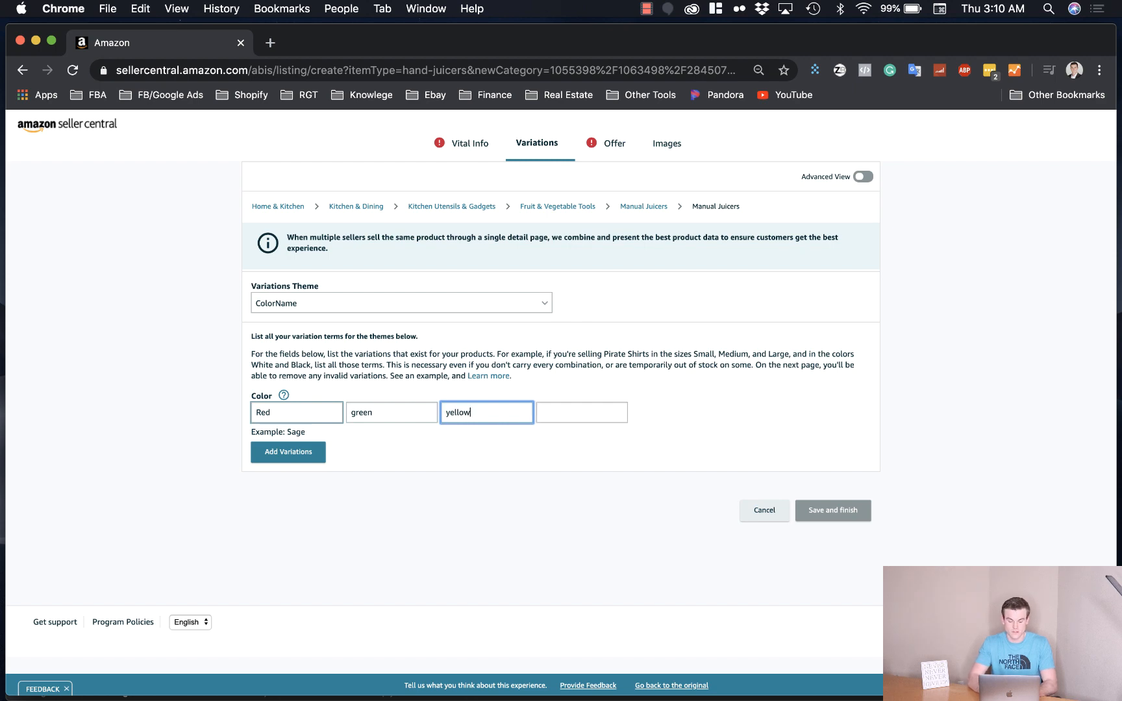
pyautogui.click(300, 456)
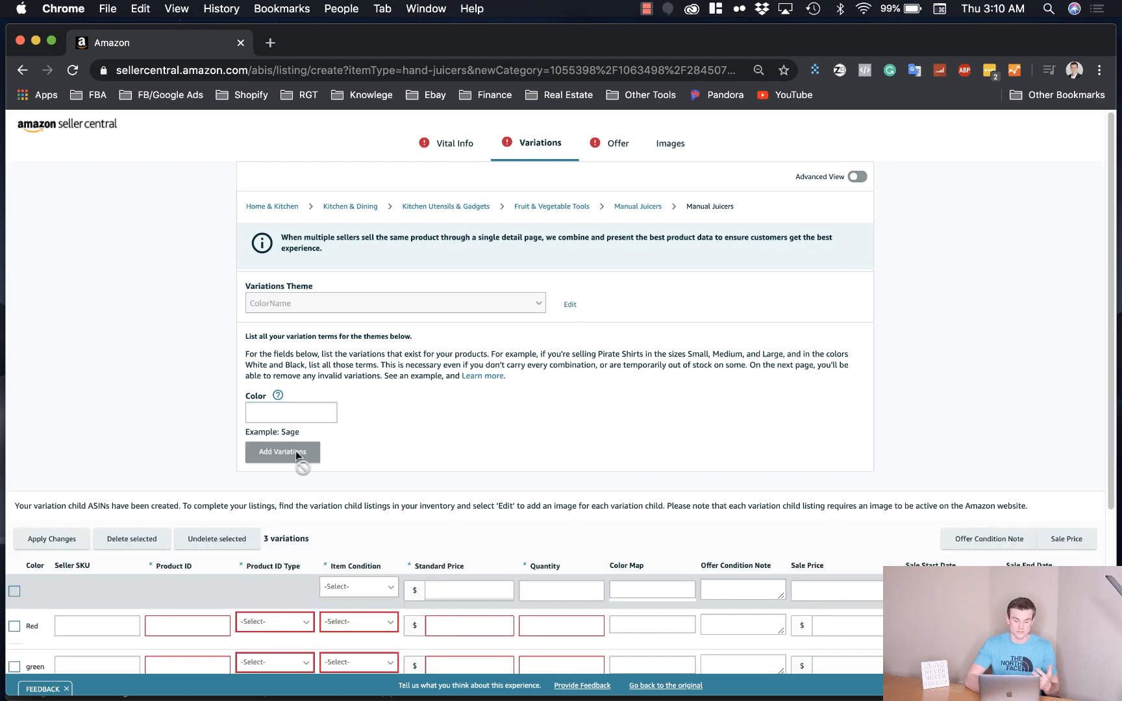
# - Set the product ID type to UPC for the Red, green and yellow variations
pyautogui.scroll(-3, 457, 442)
pyautogui.scroll(-2, 456, 445)
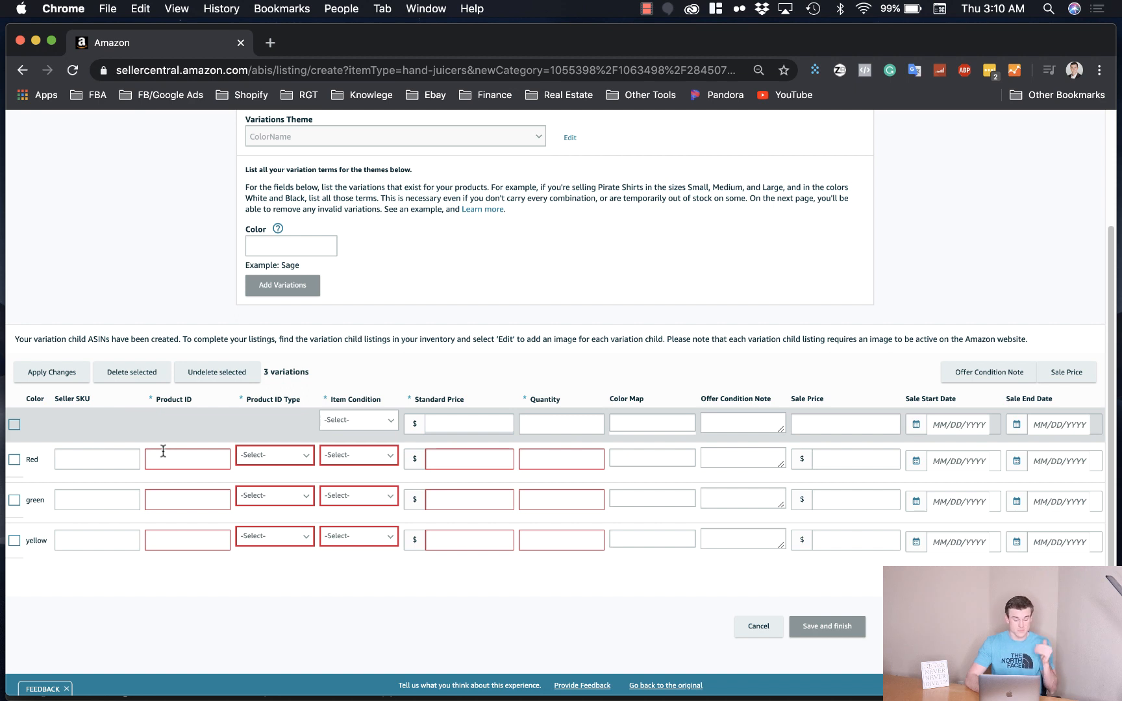
pyautogui.click(270, 458)
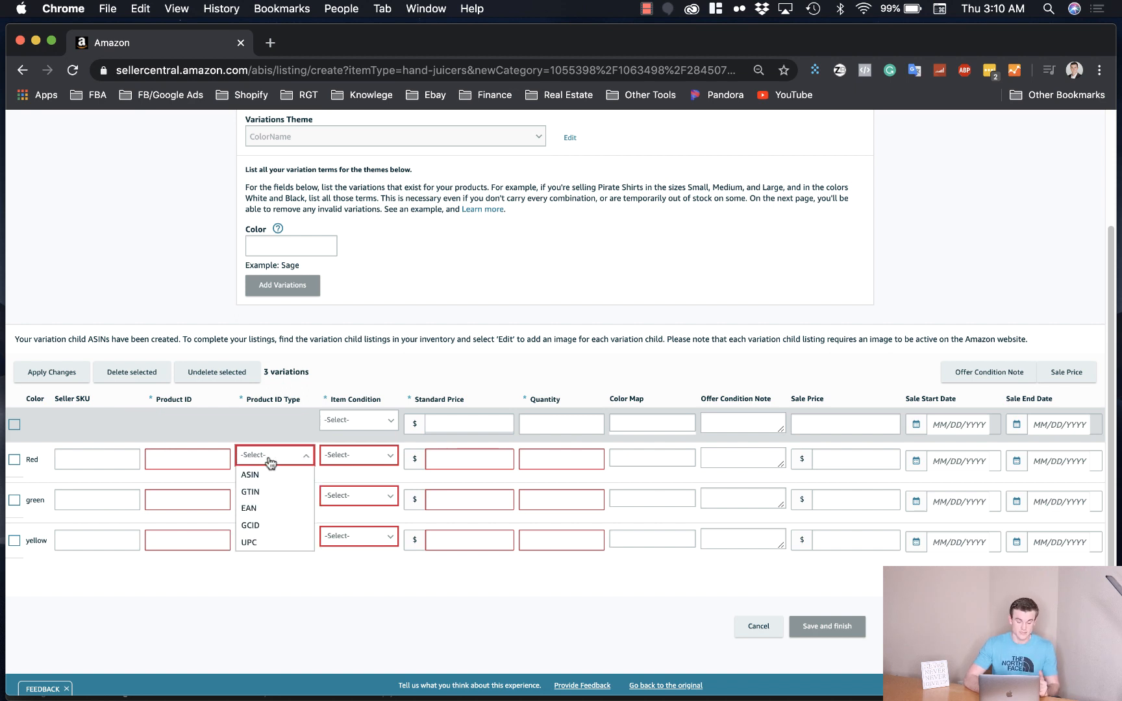
pyautogui.click(261, 541)
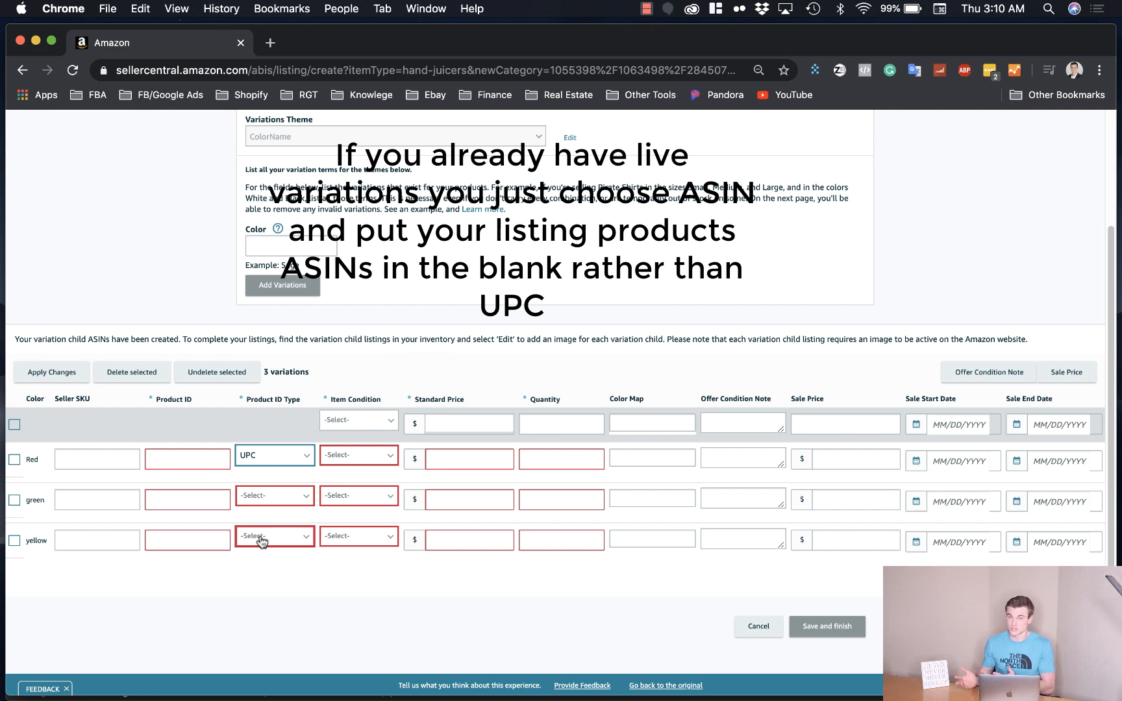
pyautogui.click(292, 499)
pyautogui.scroll(-2, 276, 552)
pyautogui.click(263, 565)
pyautogui.click(273, 537)
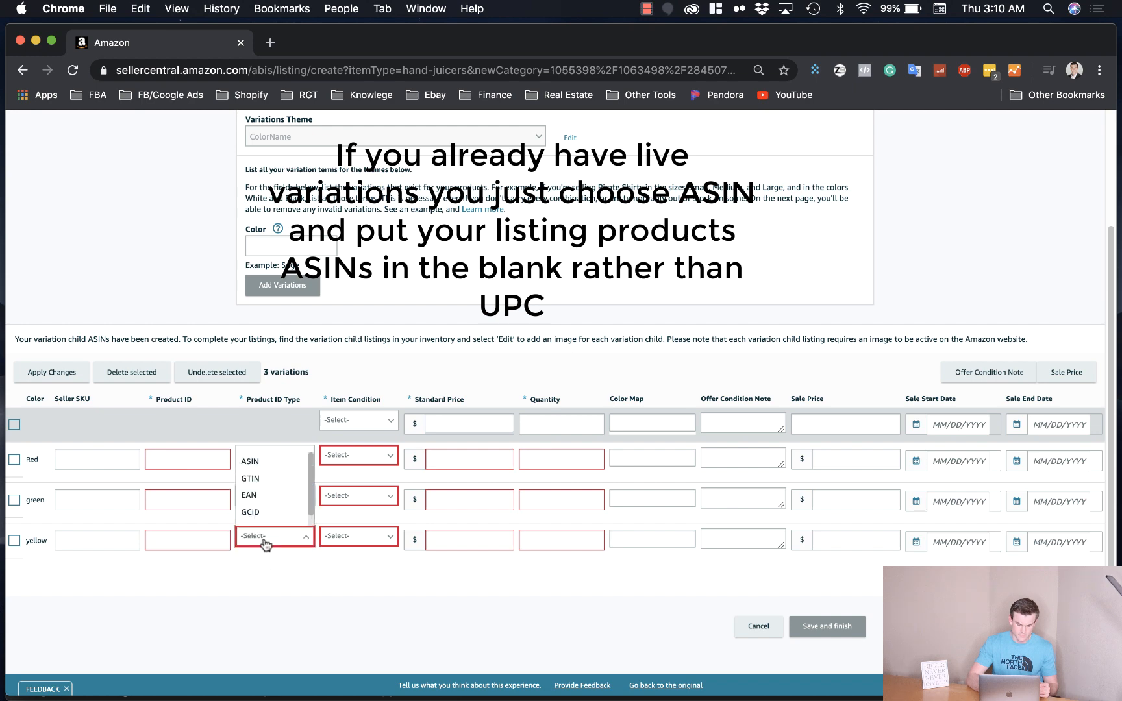
pyautogui.scroll(-2, 273, 537)
pyautogui.scroll(-1, 273, 419)
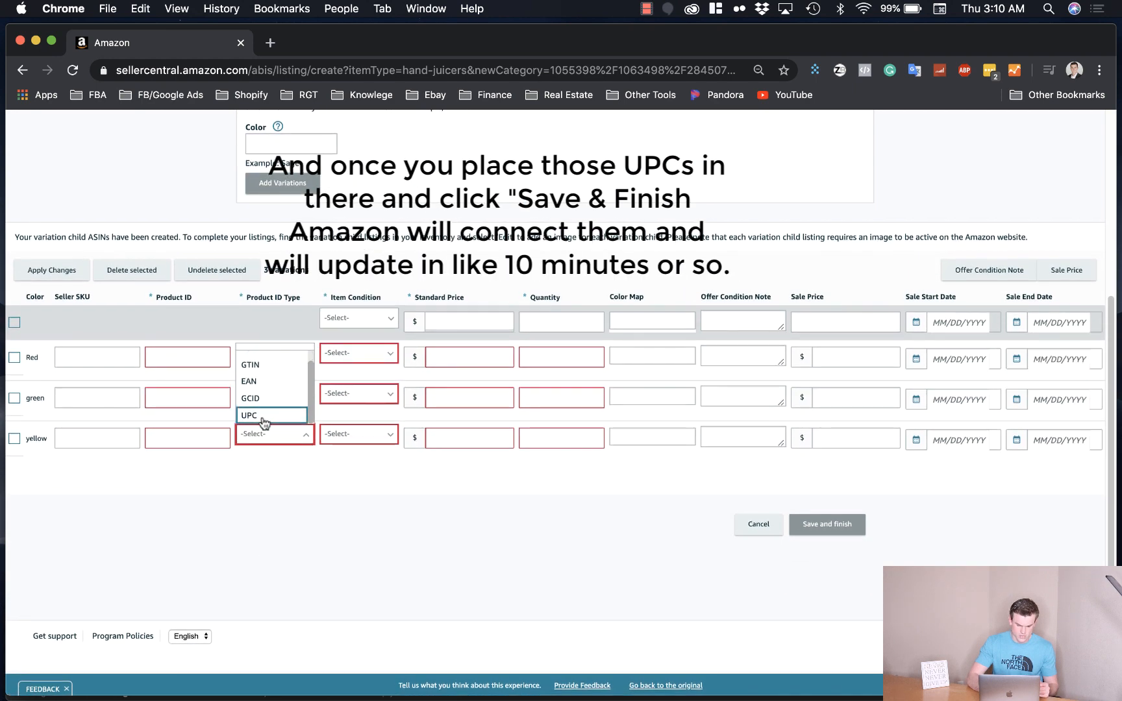
pyautogui.click(270, 418)
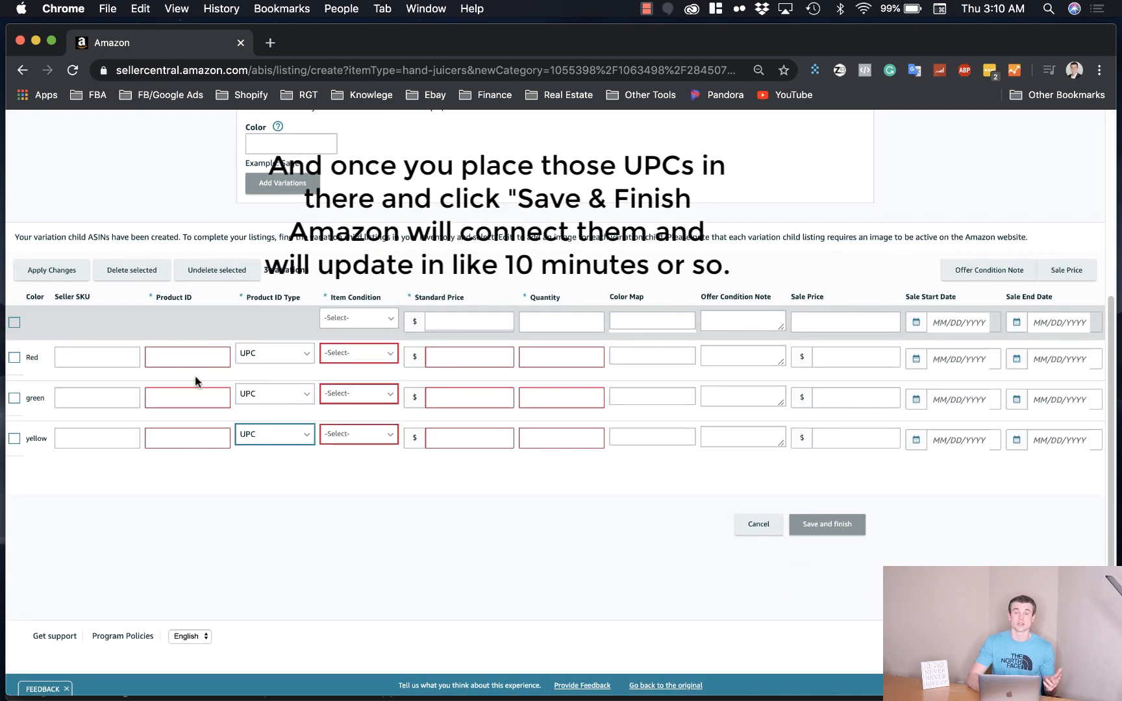
# - Set the item condition to New for the Red, green and yellow variations
pyautogui.click(367, 356)
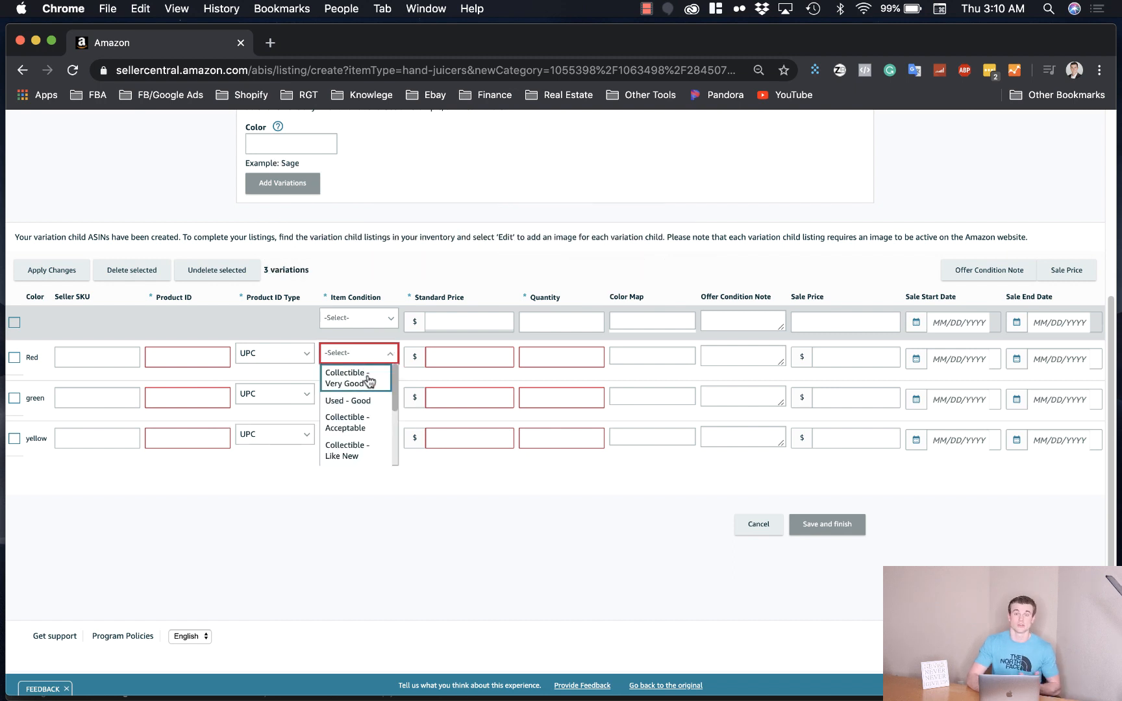
pyautogui.scroll(-2, 367, 386)
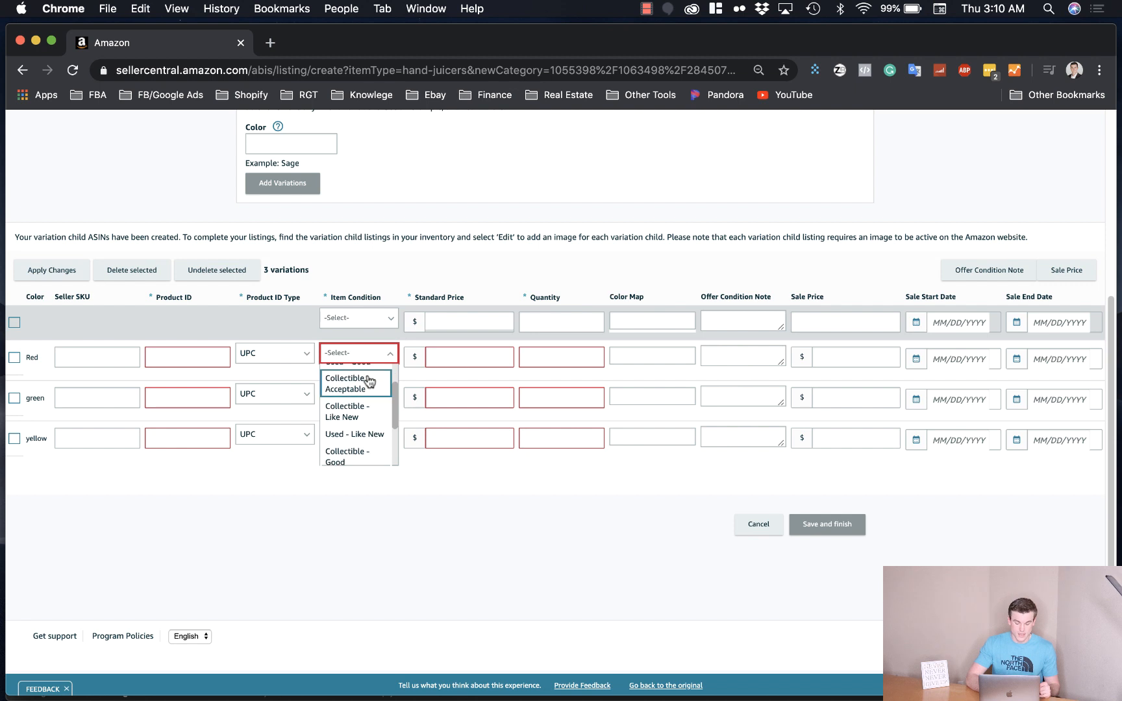
pyautogui.scroll(2, 364, 403)
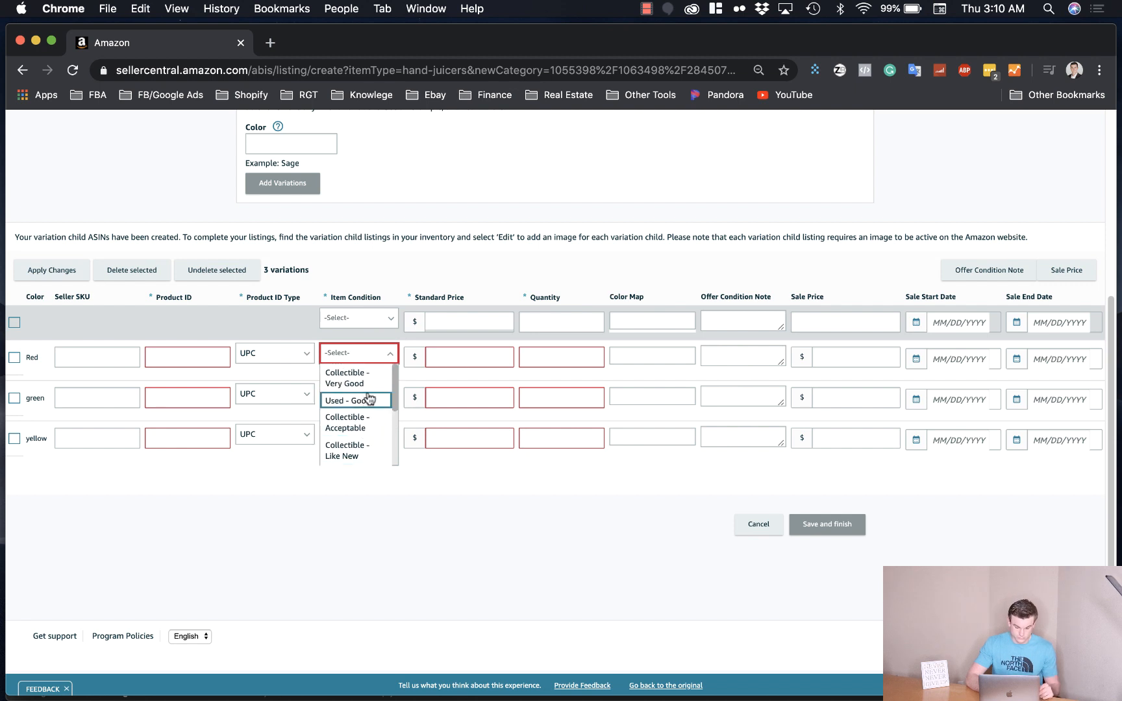
pyautogui.scroll(-3, 364, 403)
pyautogui.click(338, 401)
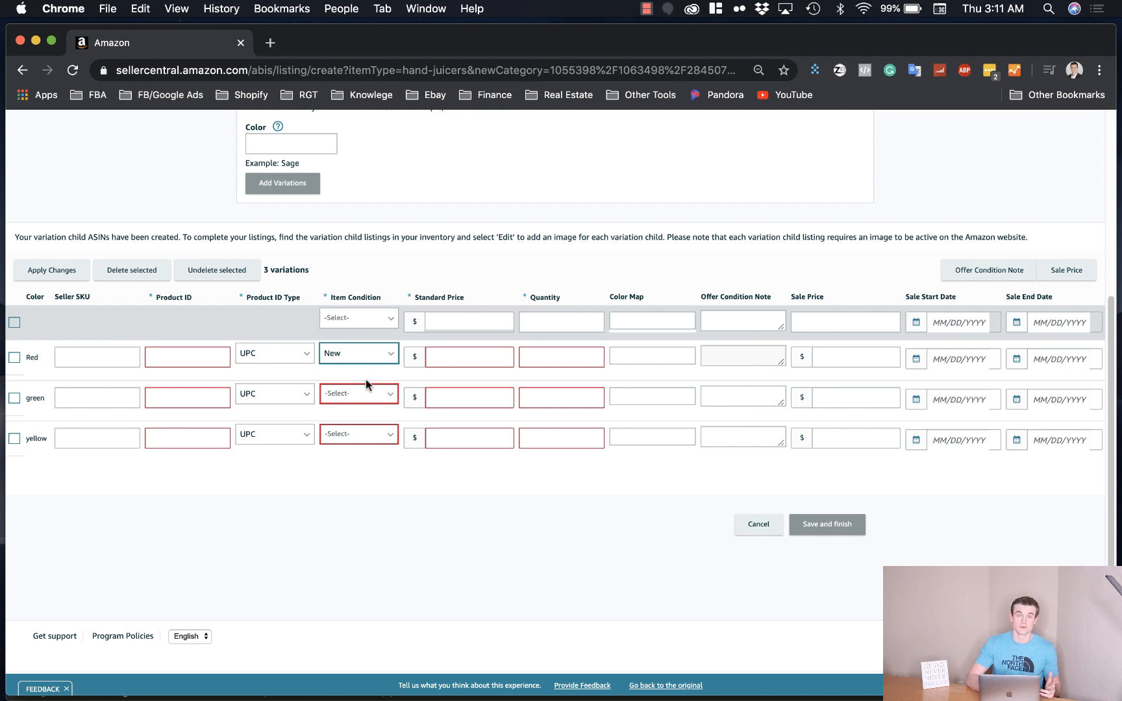
pyautogui.click(363, 406)
pyautogui.scroll(-5, 361, 428)
pyautogui.click(348, 451)
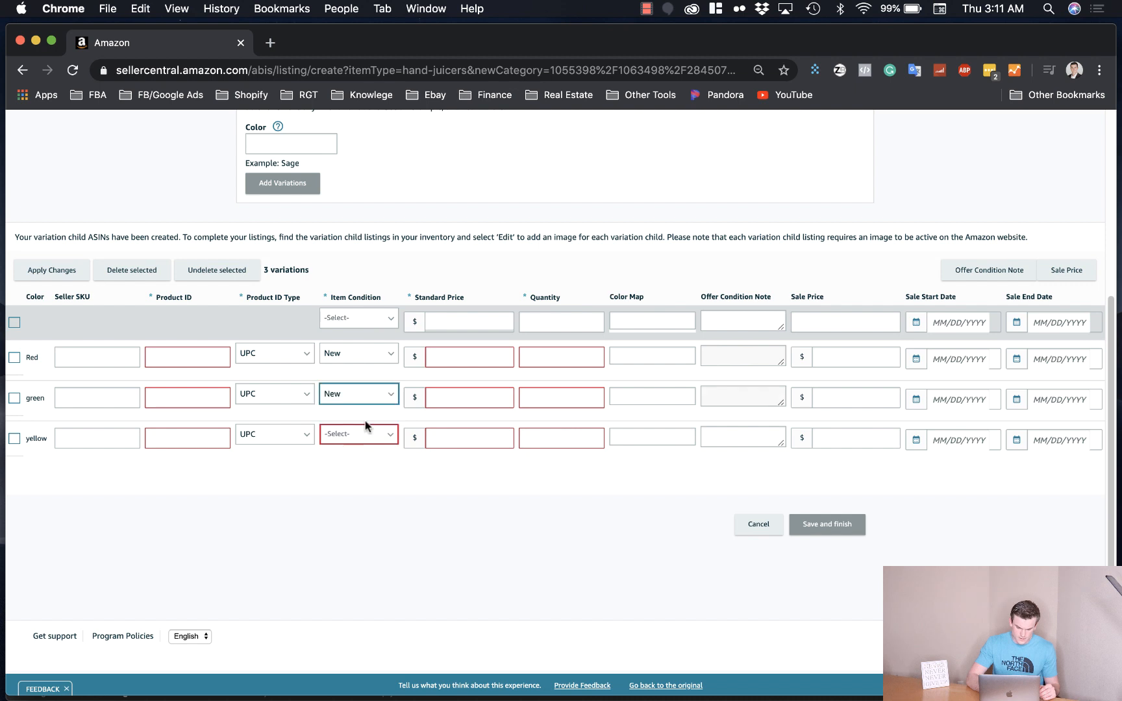
pyautogui.click(358, 435)
pyautogui.scroll(3, 358, 393)
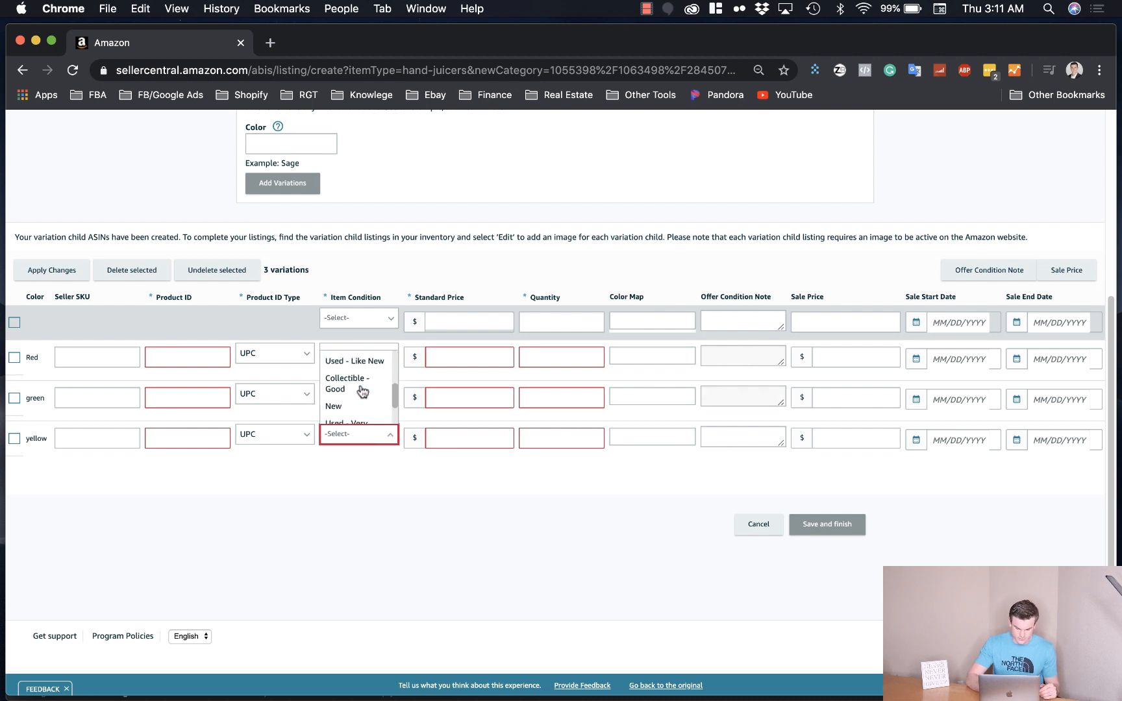
pyautogui.click(339, 373)
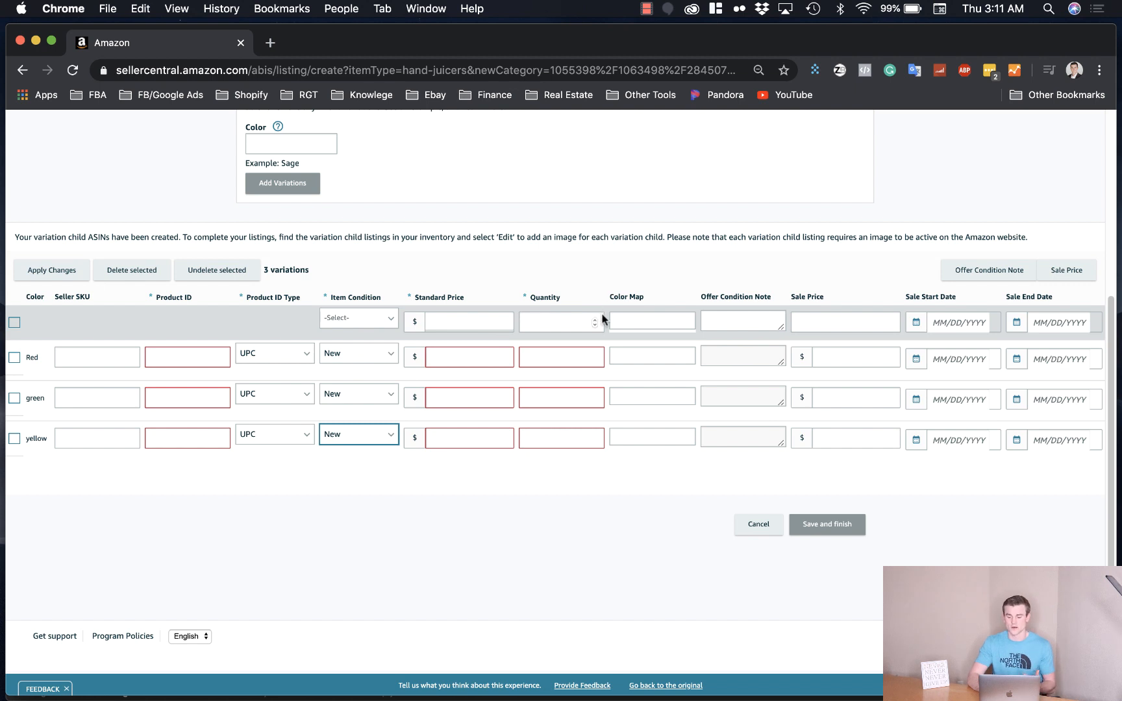
# - Look through the available color map values and set the Red variation's color map to Red
pyautogui.click(636, 321)
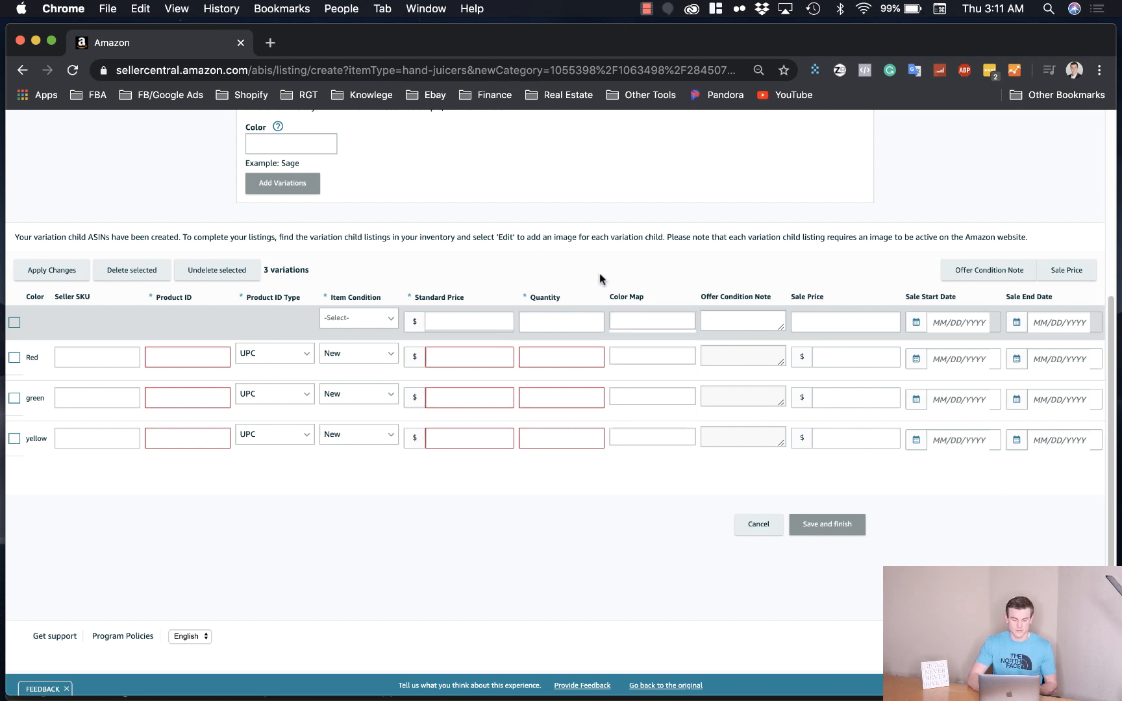
pyautogui.click(649, 357)
pyautogui.scroll(-5, 623, 414)
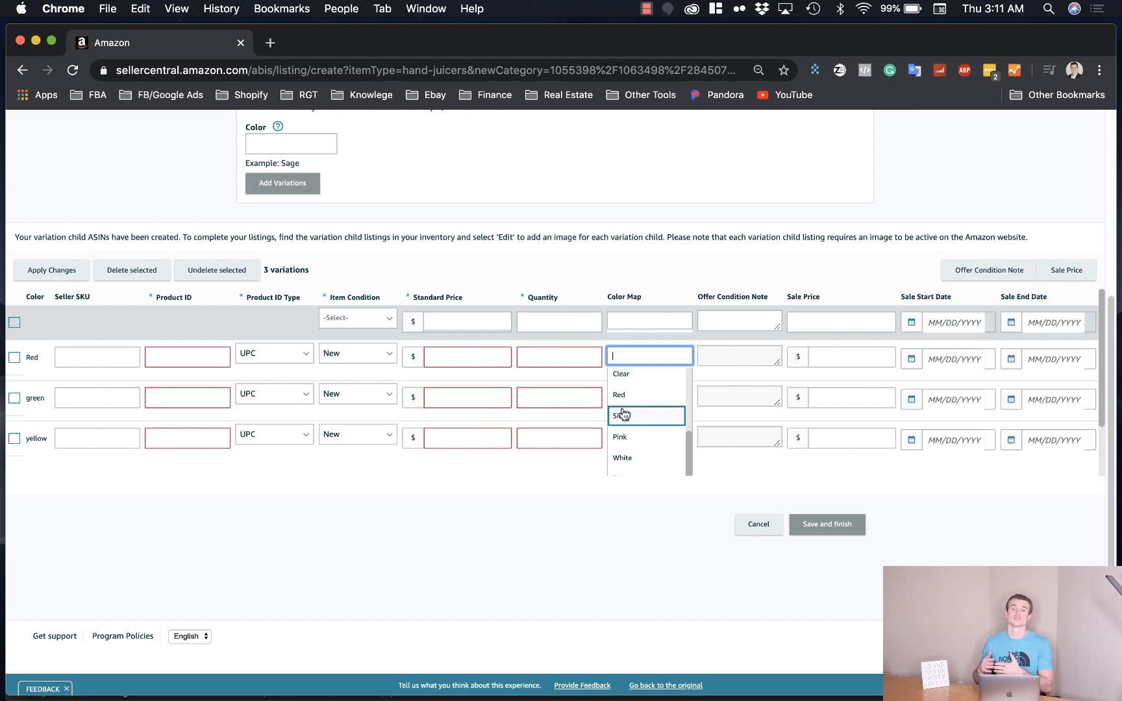
pyautogui.scroll(-1, 657, 392)
pyautogui.scroll(-2, 657, 392)
pyautogui.scroll(5, 656, 391)
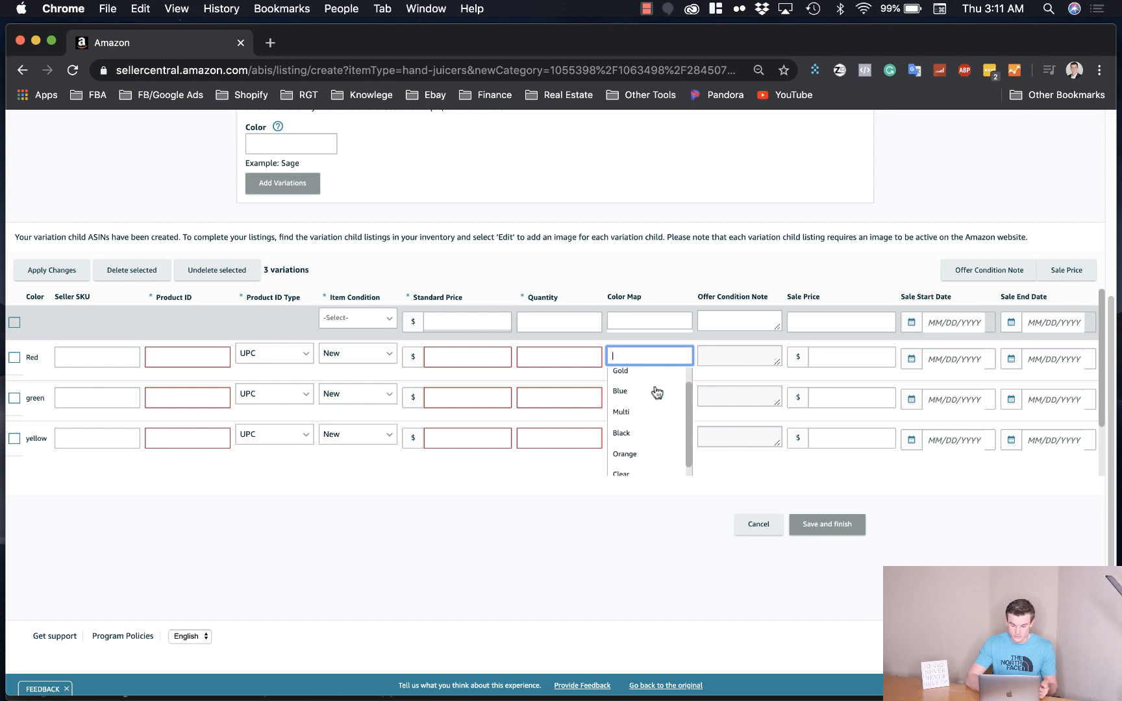
pyautogui.scroll(-1, 642, 420)
pyautogui.scroll(-3, 641, 419)
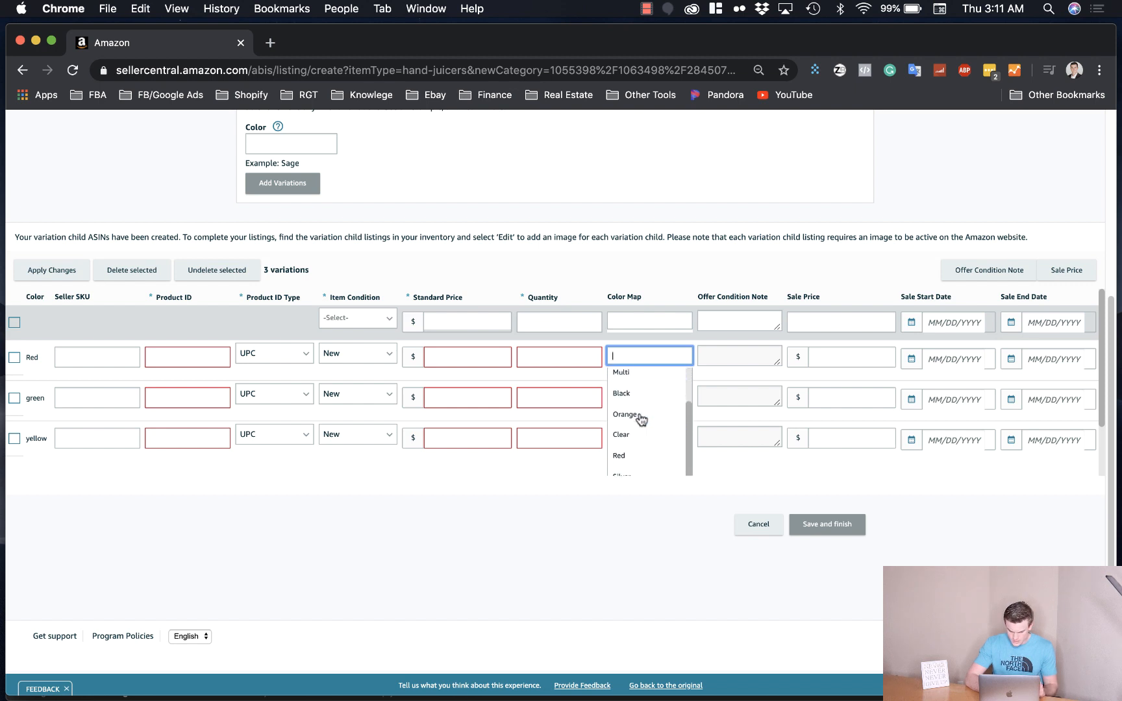
pyautogui.scroll(-2, 637, 448)
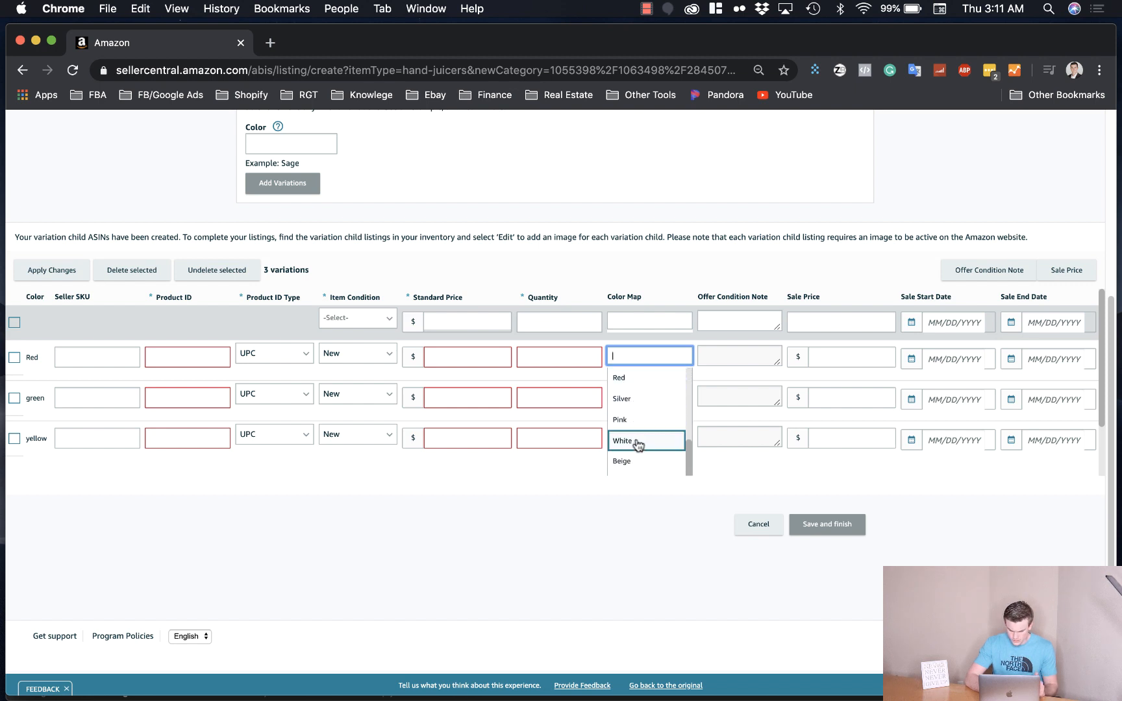
pyautogui.scroll(5, 643, 433)
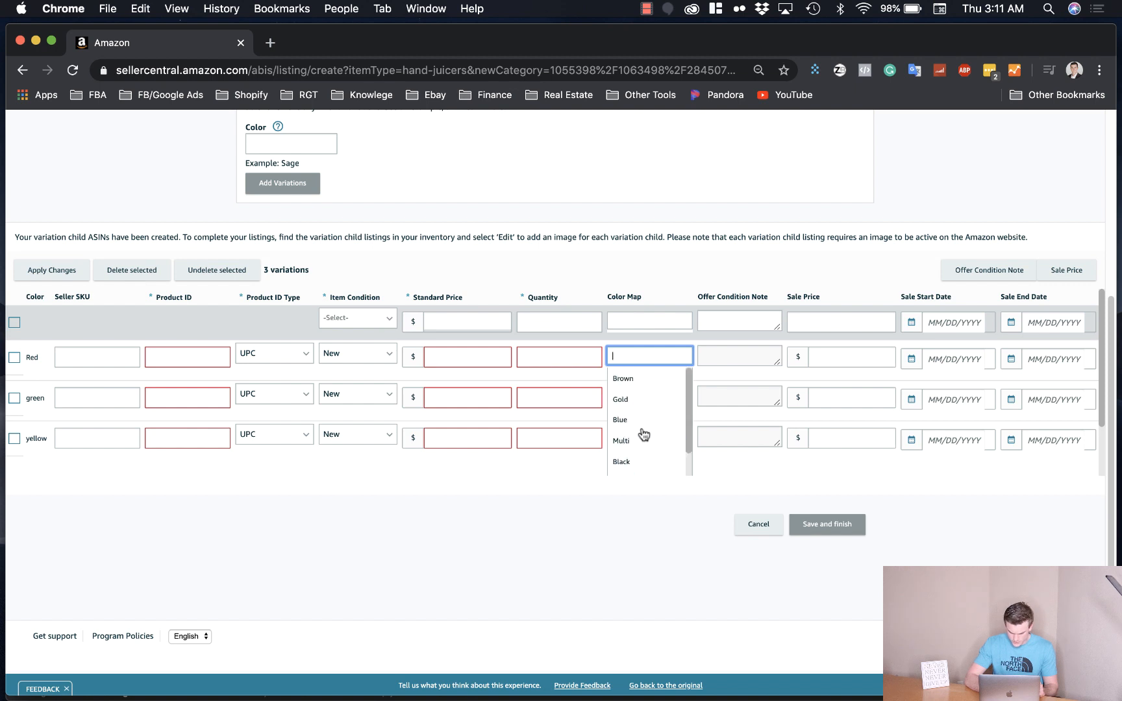
pyautogui.write('Red')
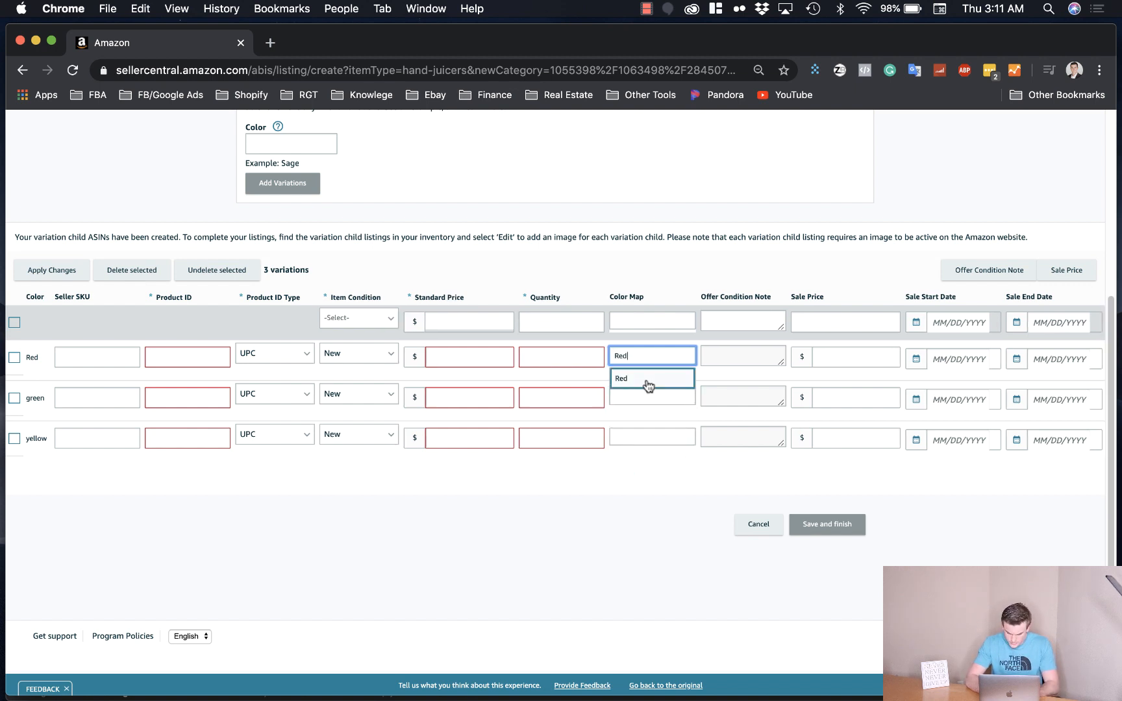
pyautogui.click(647, 390)
# - Set the color map to Green for the green variation and Yellow for the yellow variation
pyautogui.write('Gre')
pyautogui.click(644, 420)
pyautogui.click(643, 436)
pyautogui.write('ye')
pyautogui.click(656, 419)
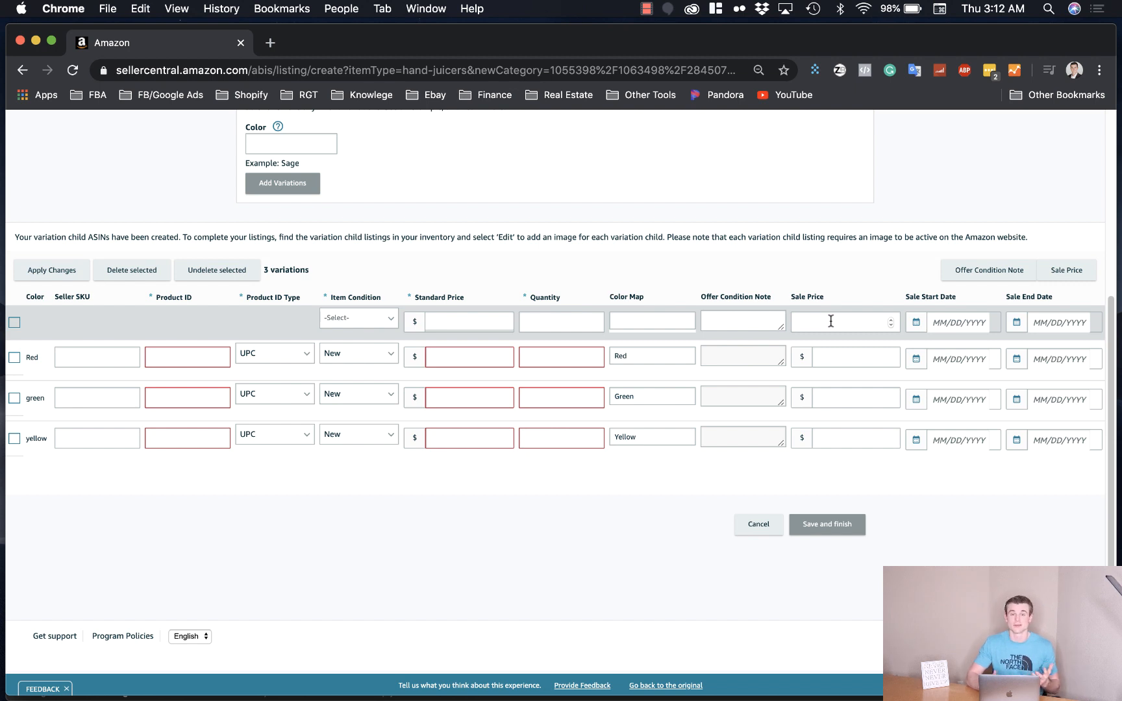
# - Set the Red variation's sale price to $49.99
pyautogui.click(841, 359)
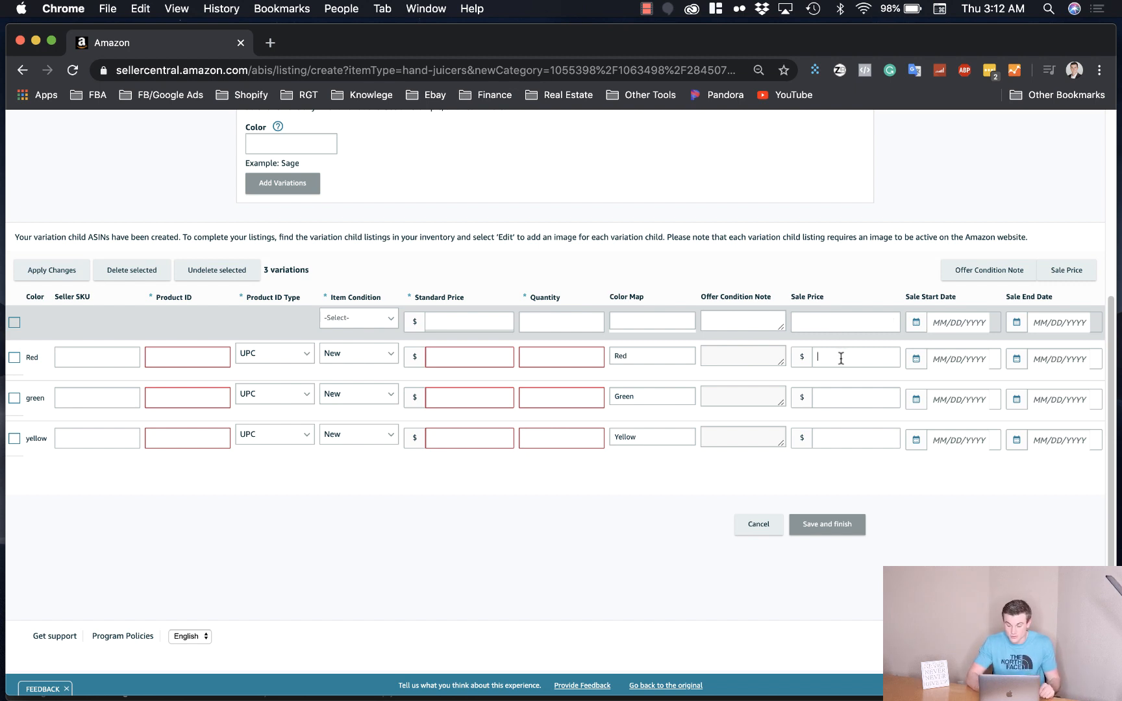
pyautogui.write('49.99')
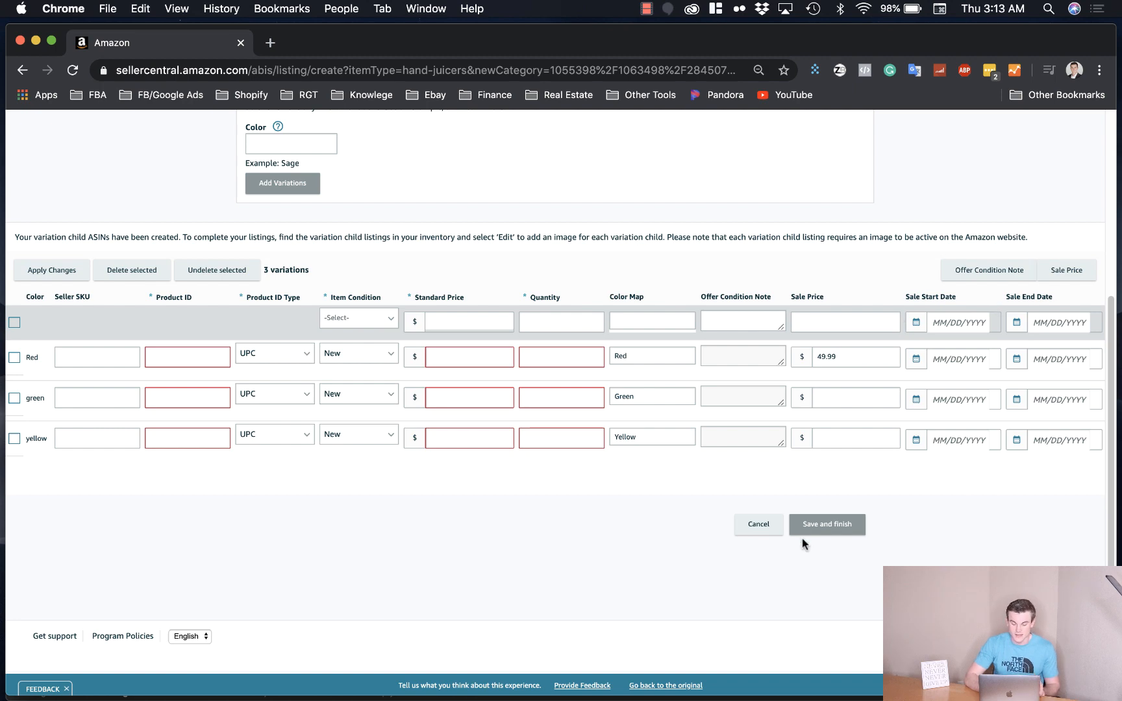
# - Review the listing's offer fulfillment channel and vital info, and return to the variations table
pyautogui.scroll(5, 760, 419)
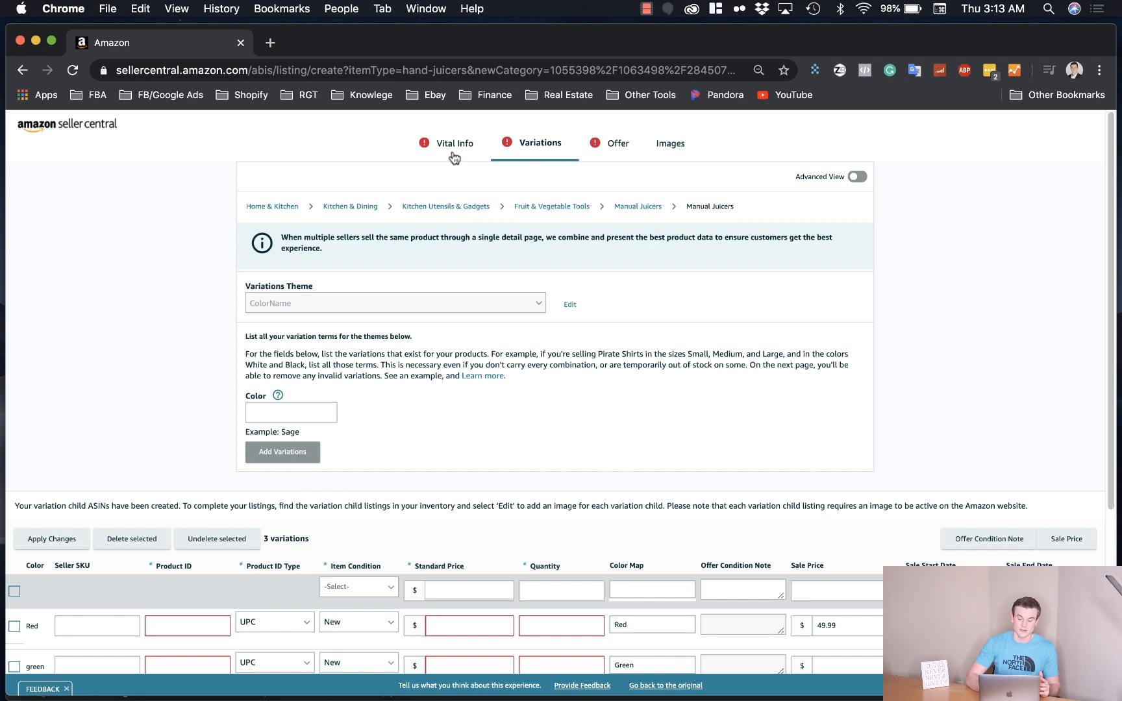
pyautogui.click(604, 151)
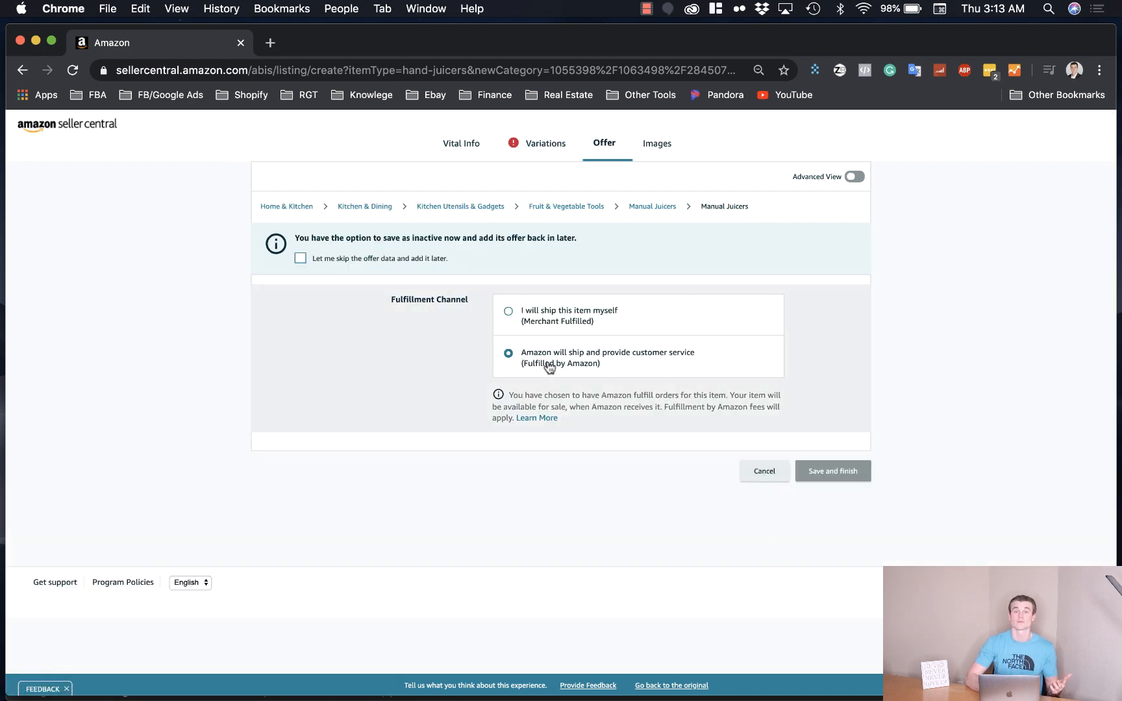
pyautogui.click(463, 145)
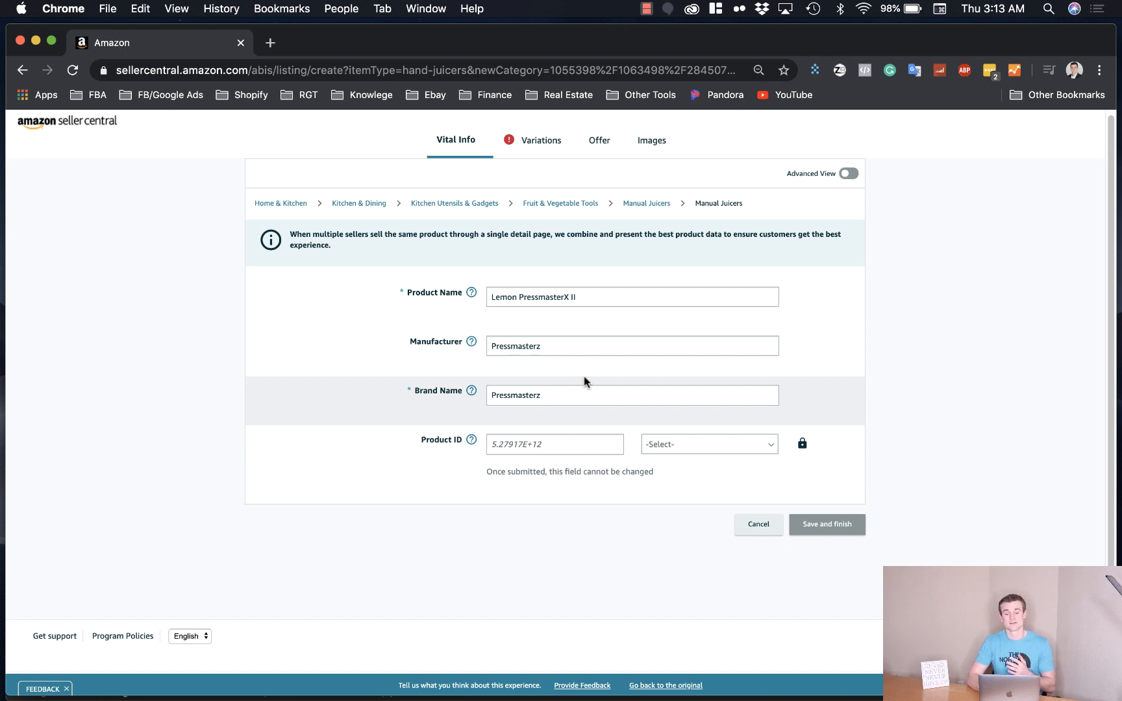
pyautogui.click(533, 140)
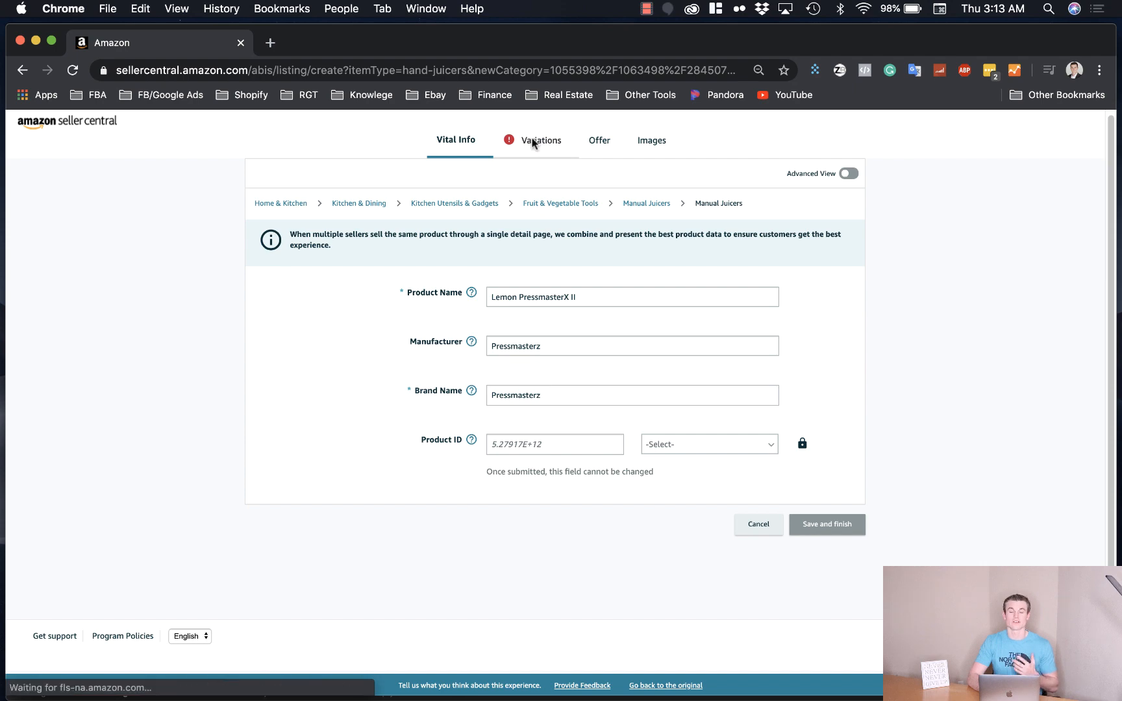
pyautogui.scroll(-5, 519, 318)
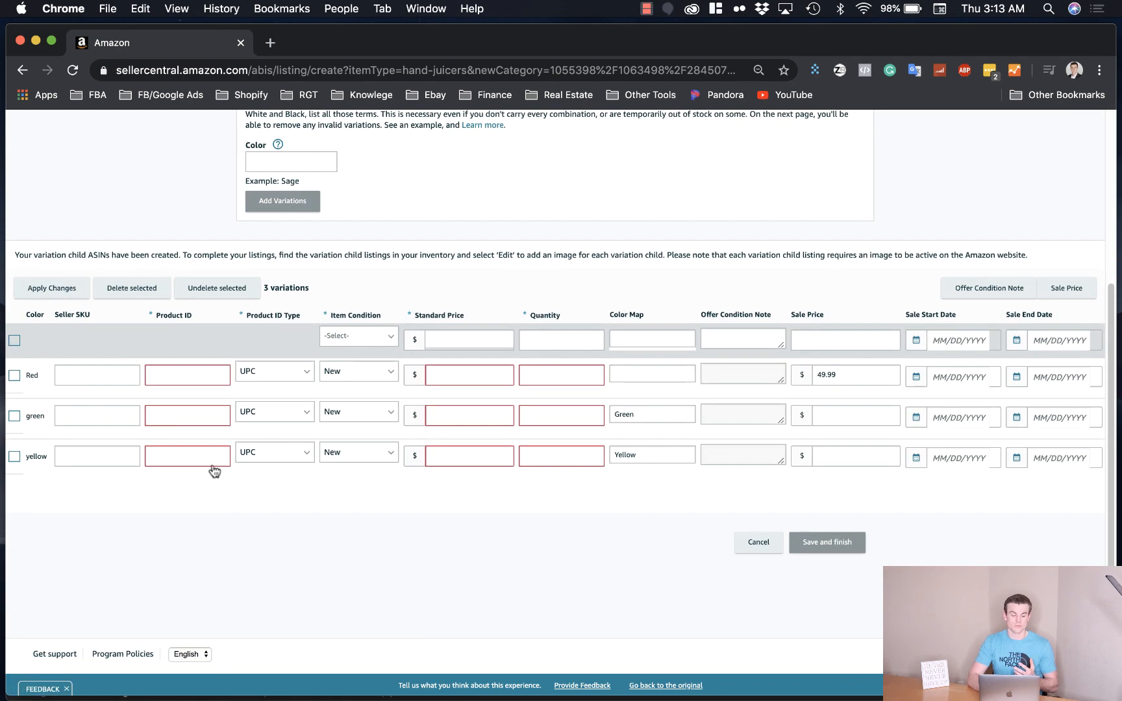